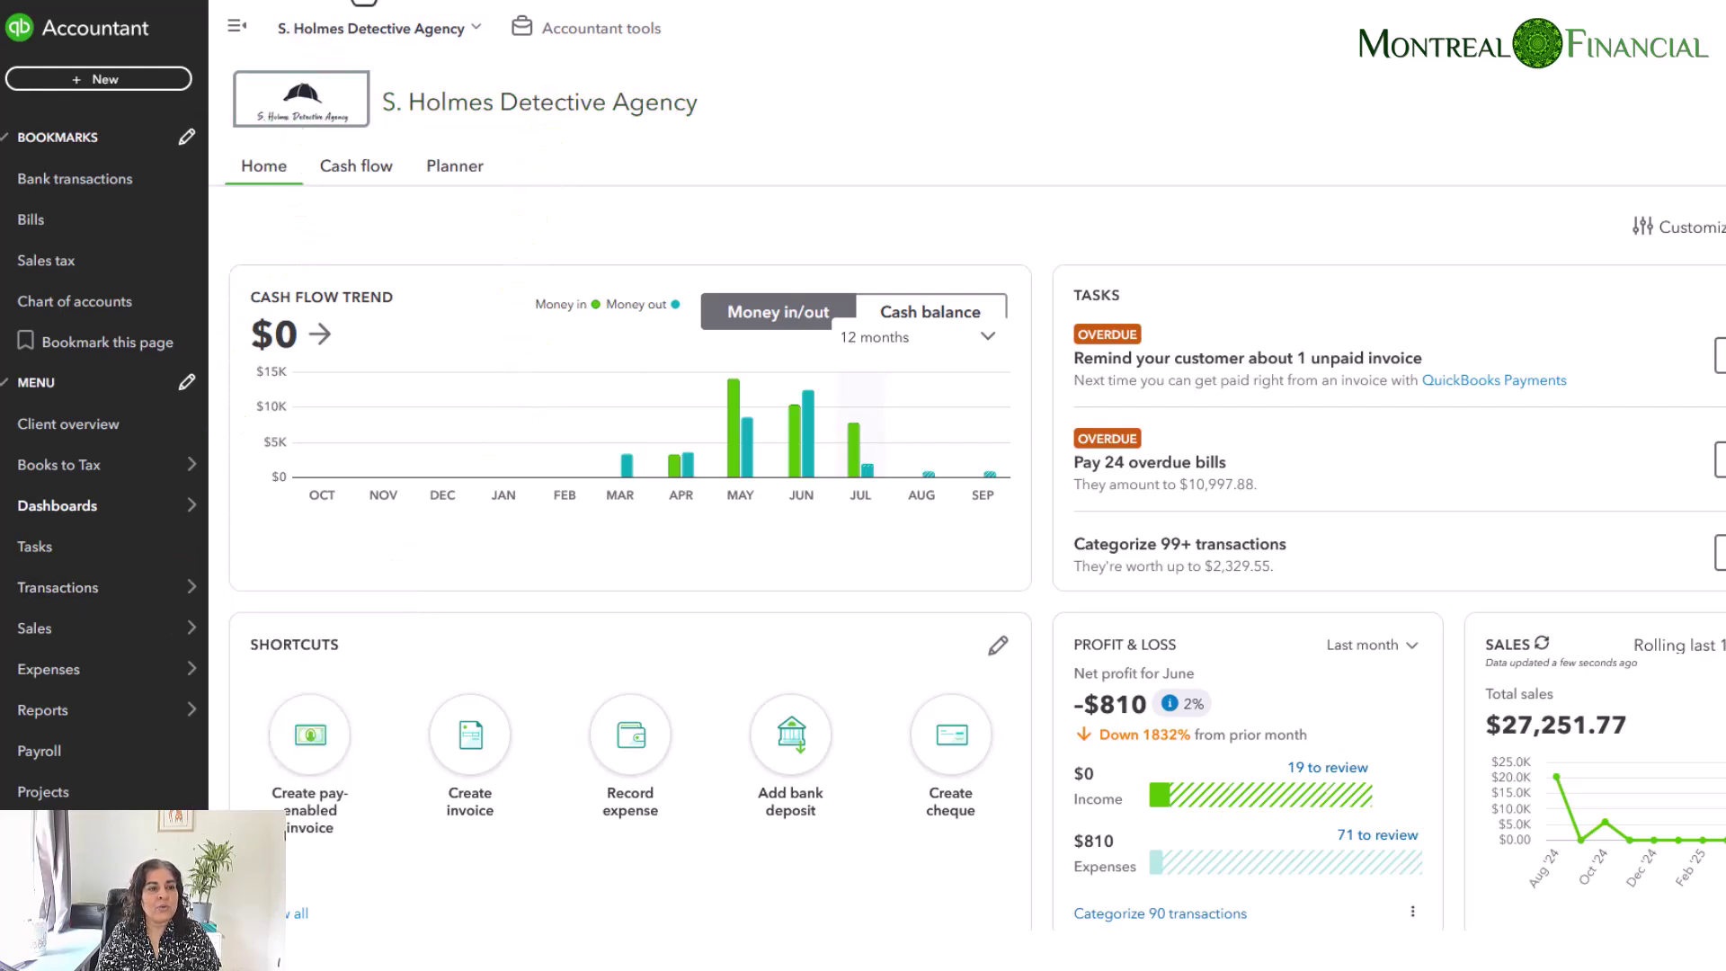
Step: Start a new journal entry dated 31/07/2025
left_click(81, 79)
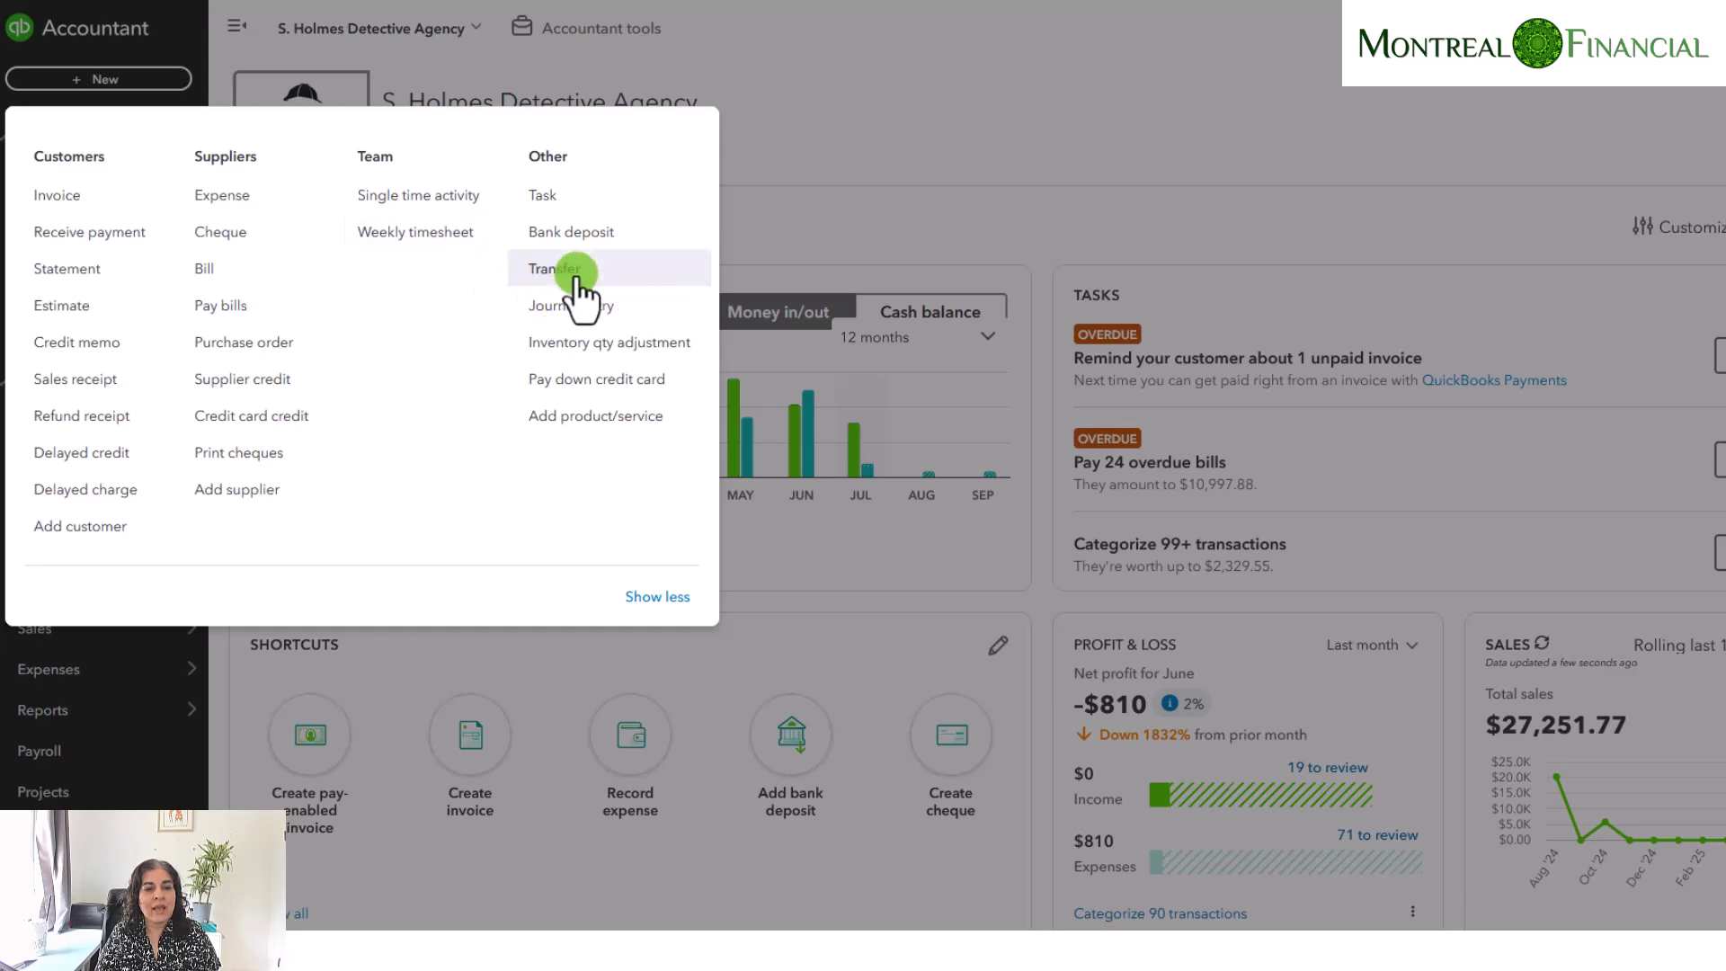
left_click(588, 307)
left_click(182, 101)
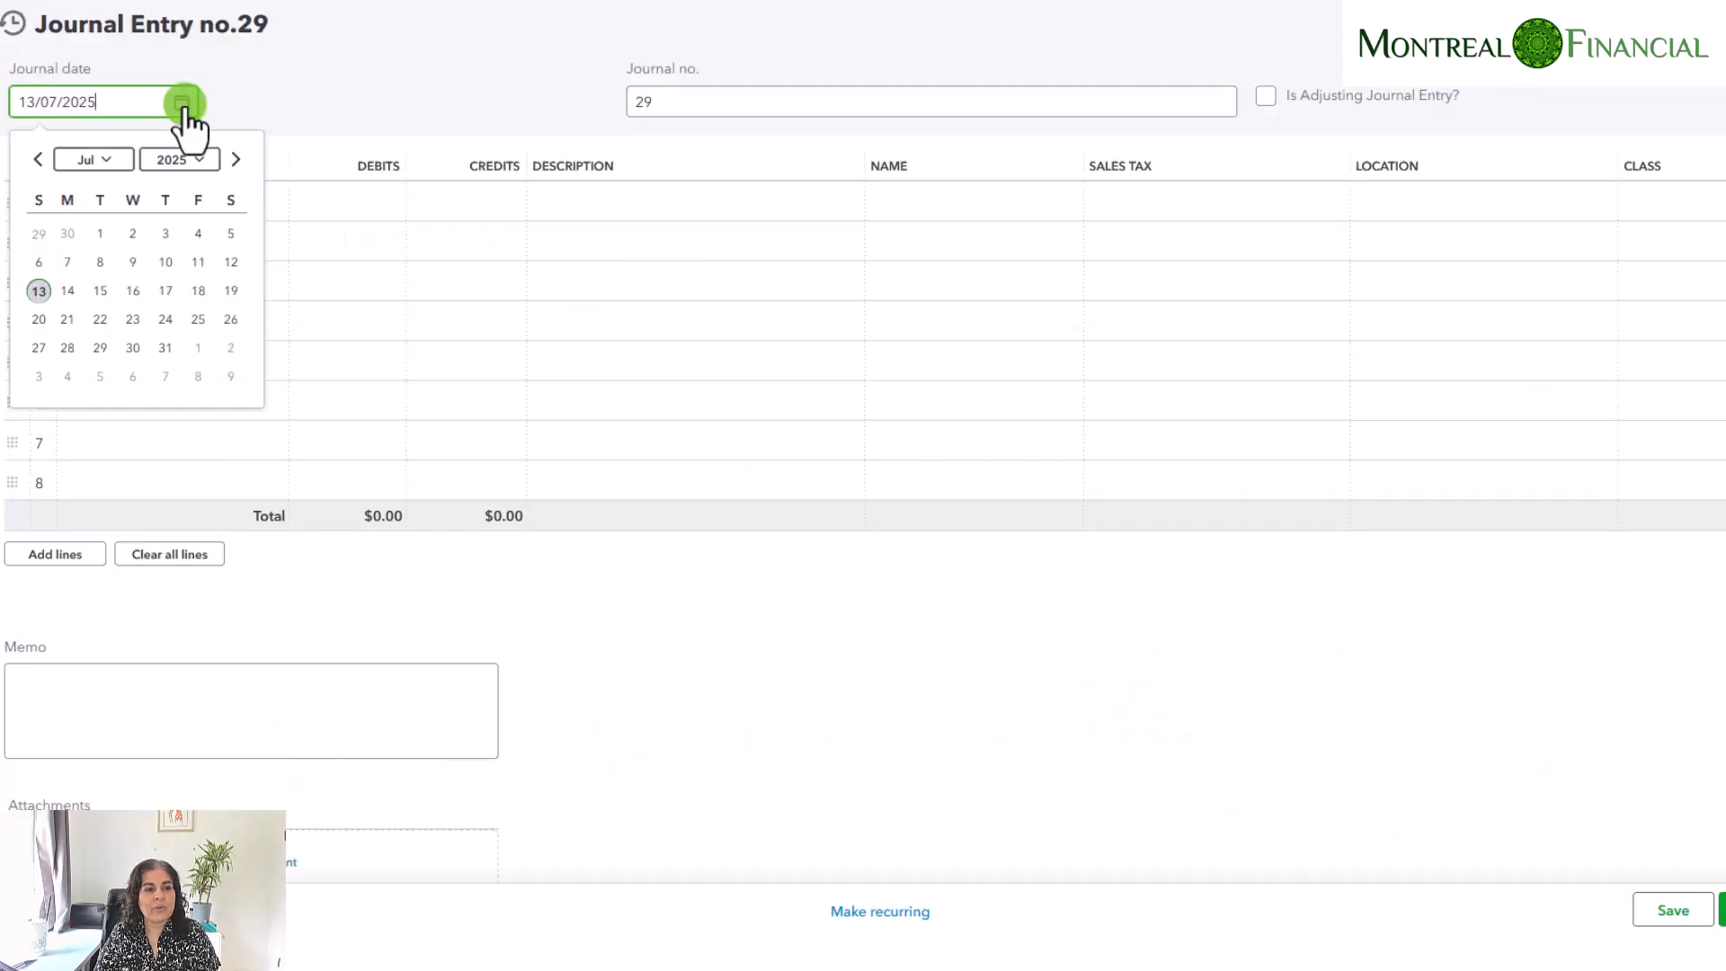
left_click(165, 349)
Step: Credit Consulting Services $7,500 on line 1
left_click(198, 205)
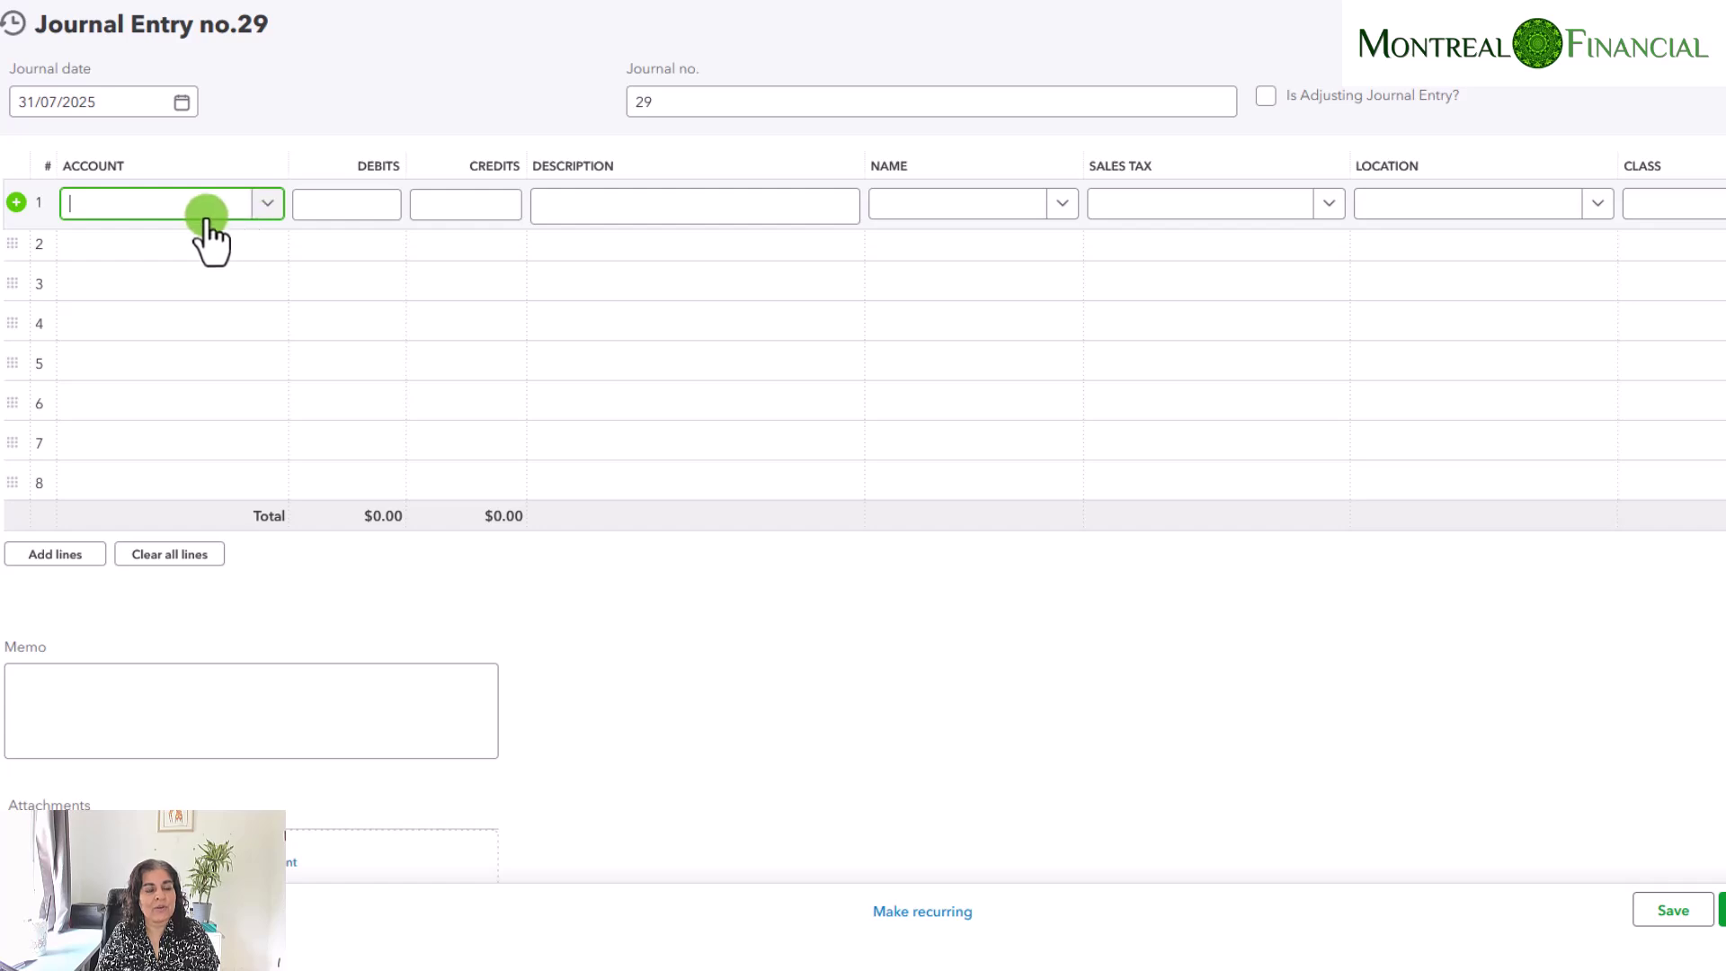
type("serv")
double_click(81, 204)
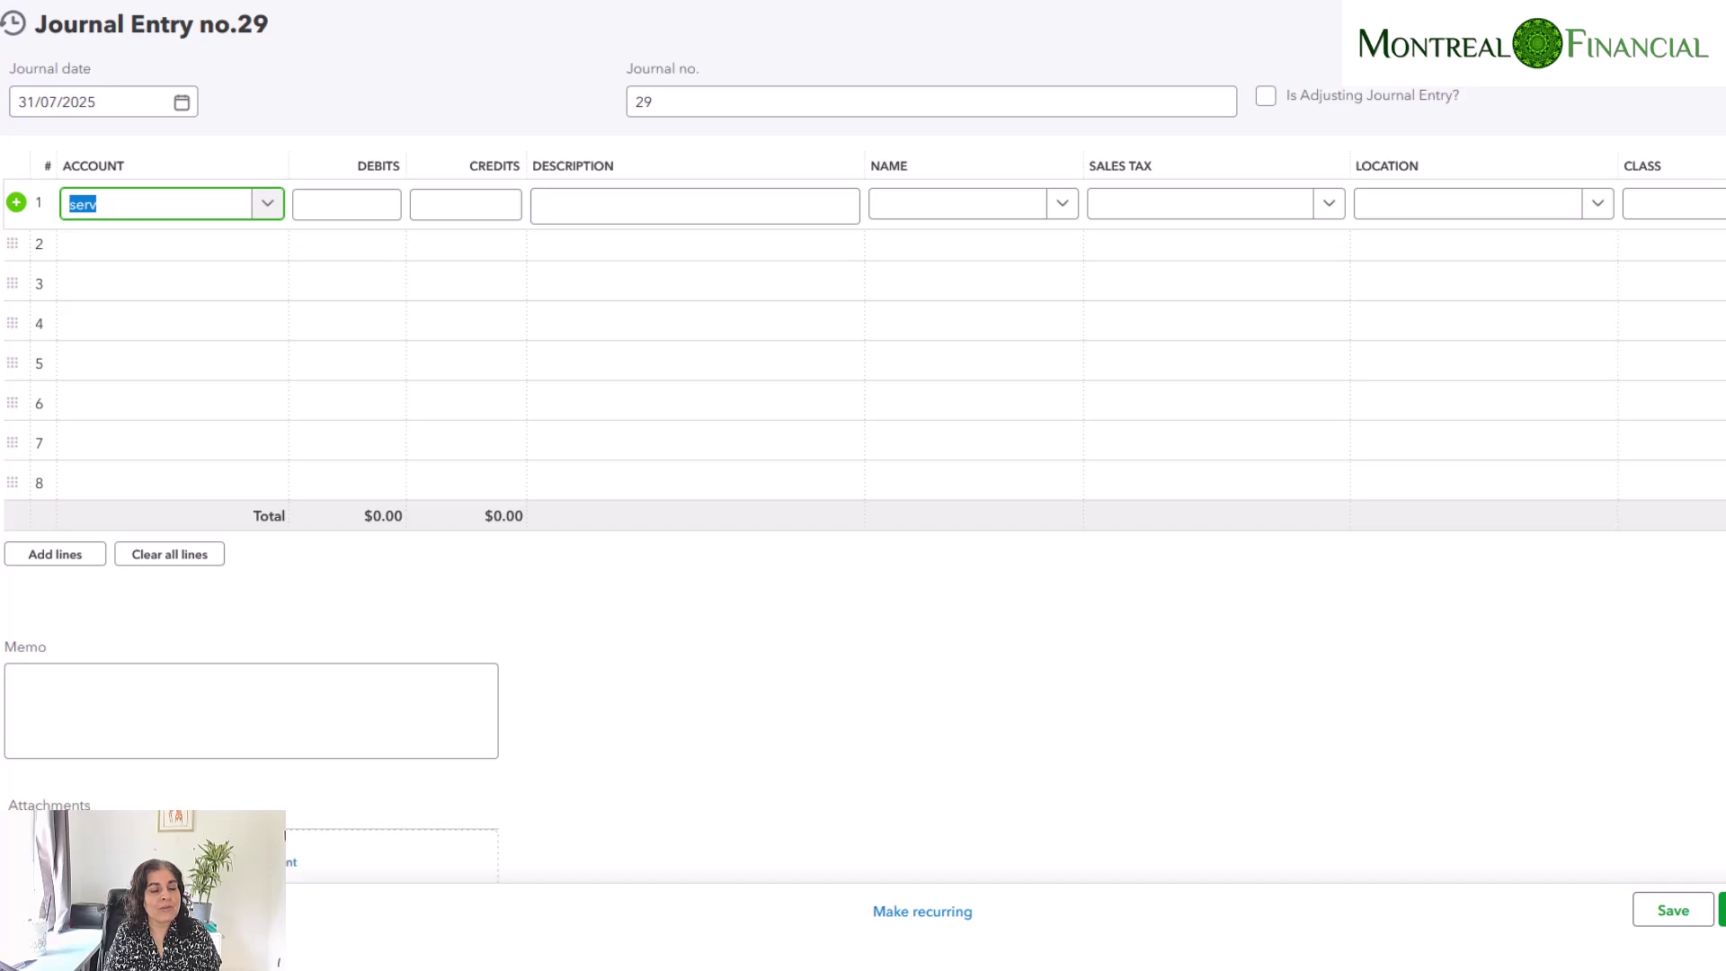
type("ser")
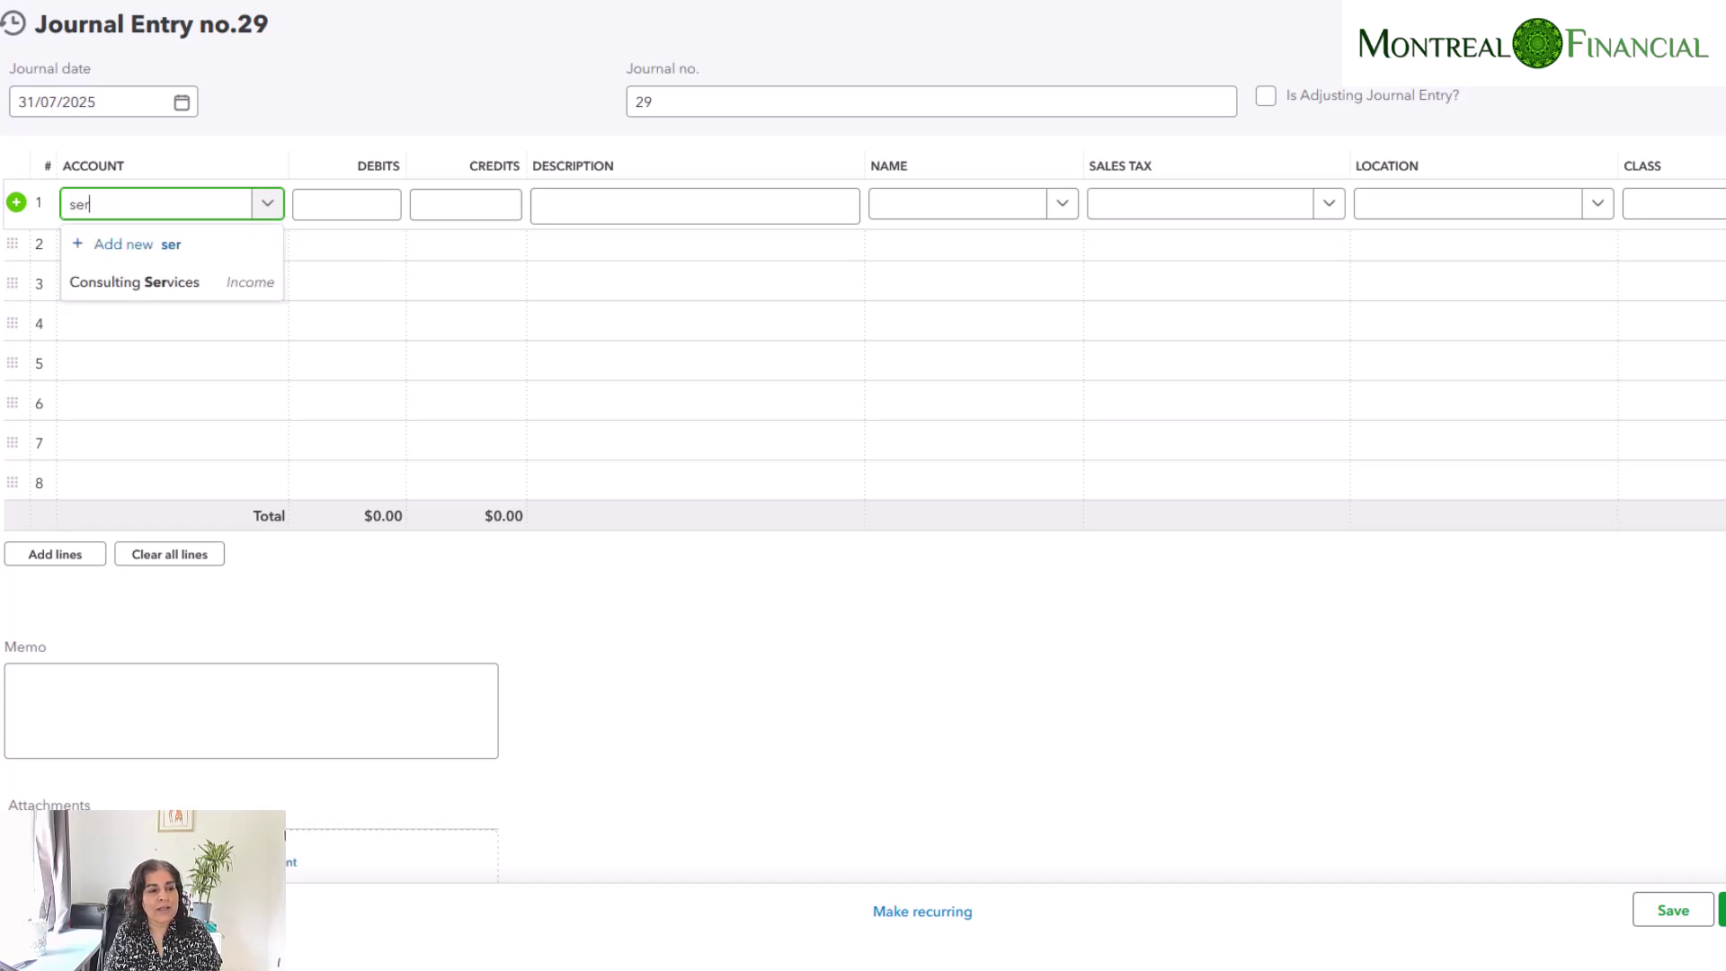
left_click(189, 281)
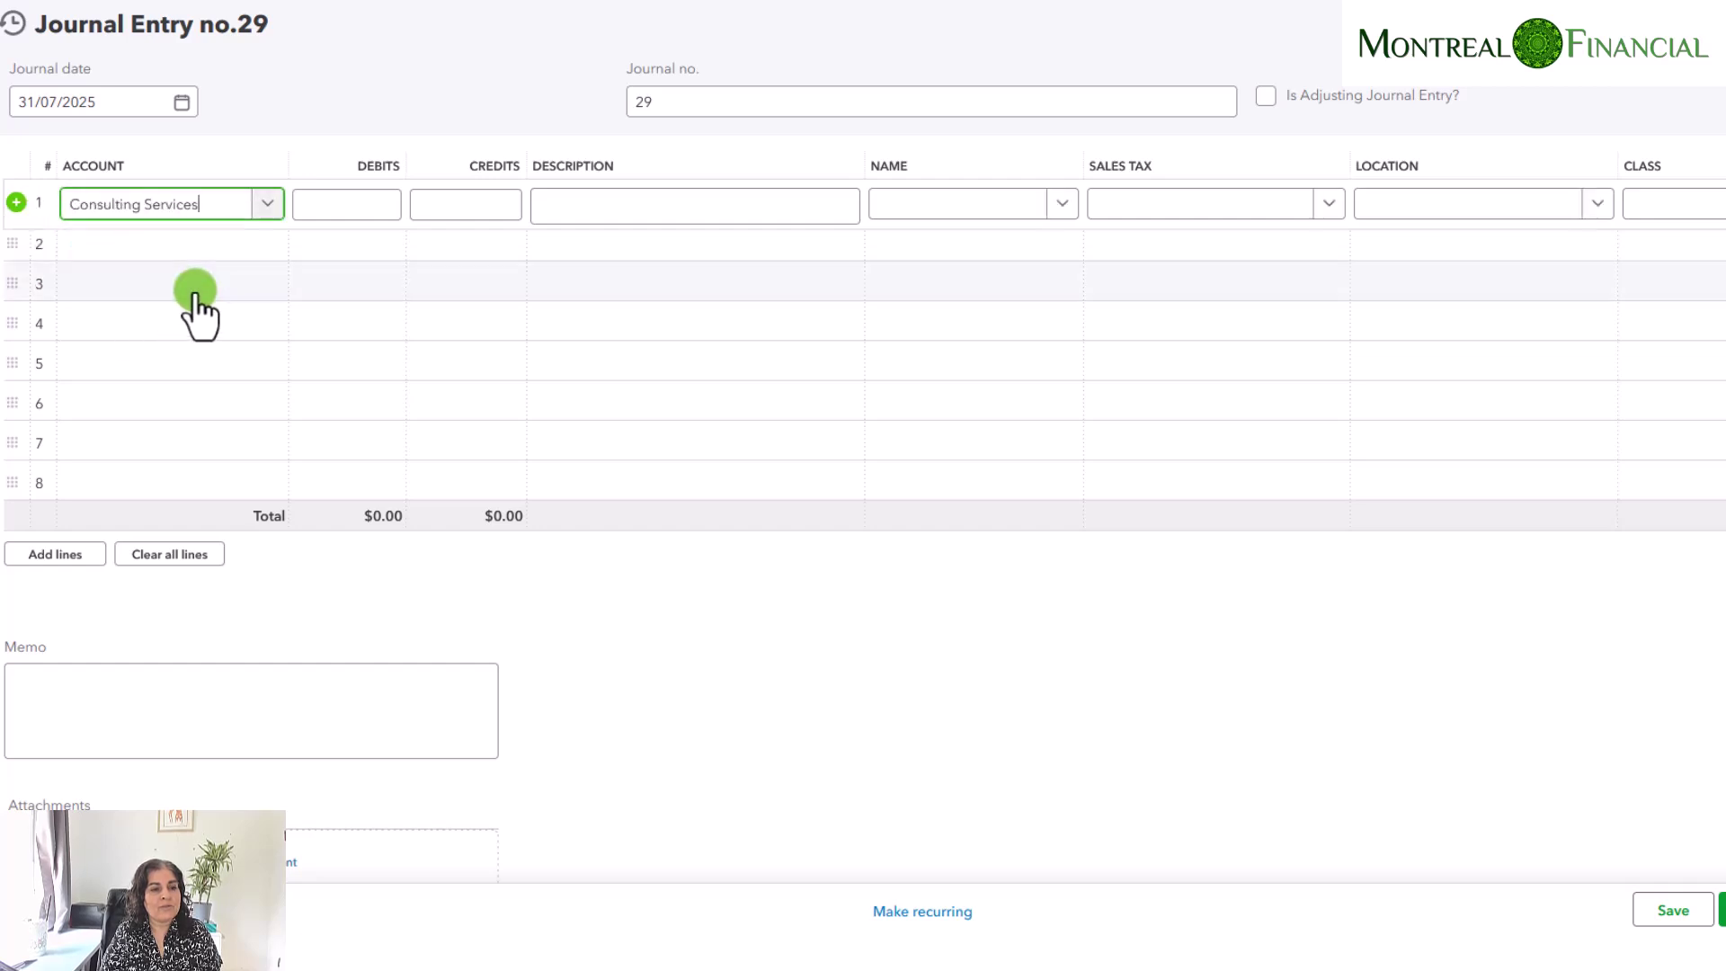
left_click(461, 207)
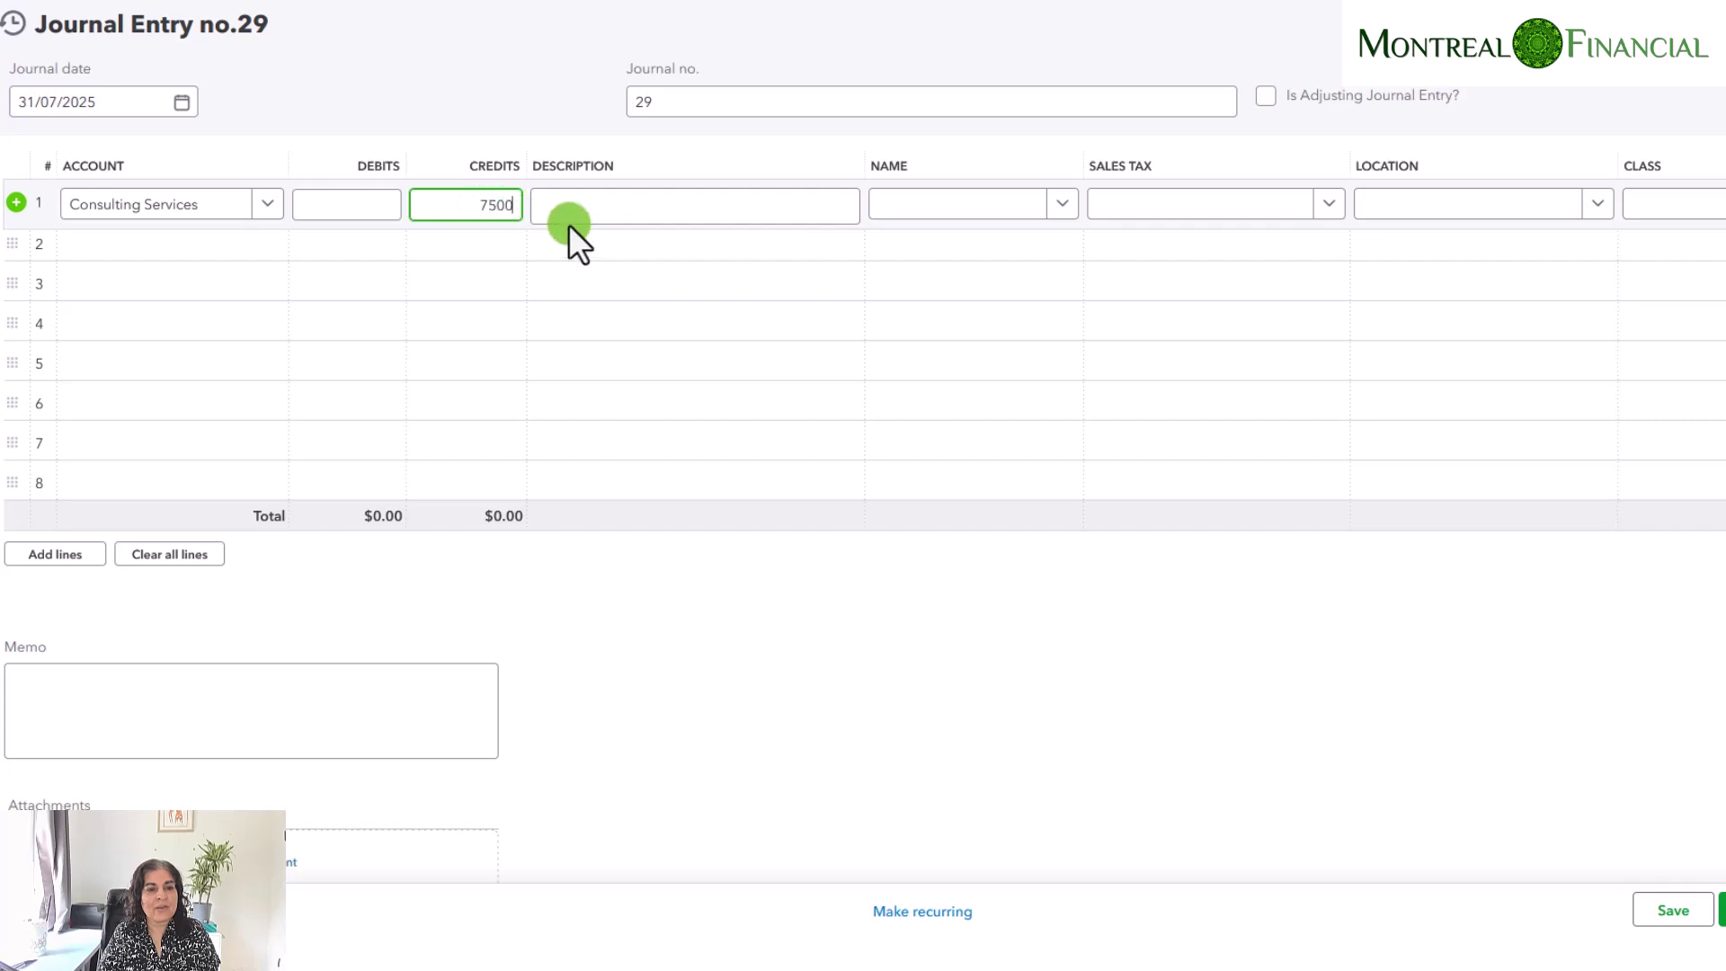
Step: Describe line 1 as 'To reflect accrual for year end invoice to Moriarty'
left_click(595, 206)
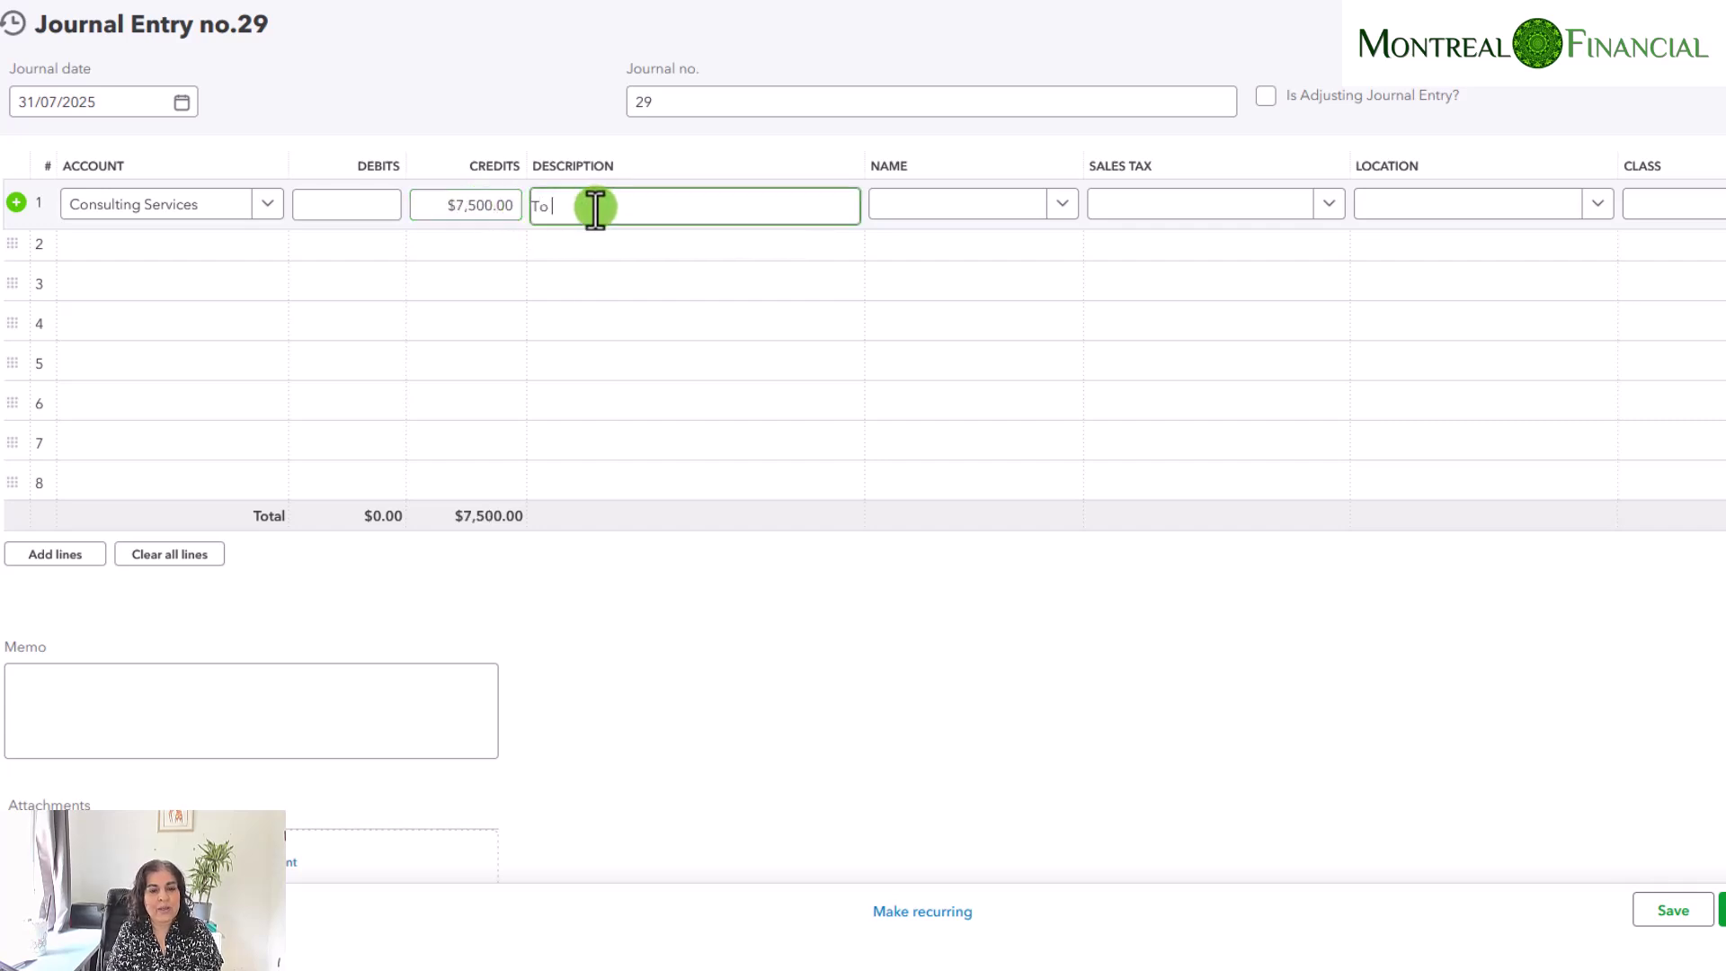
type("To reflect accrual for sa")
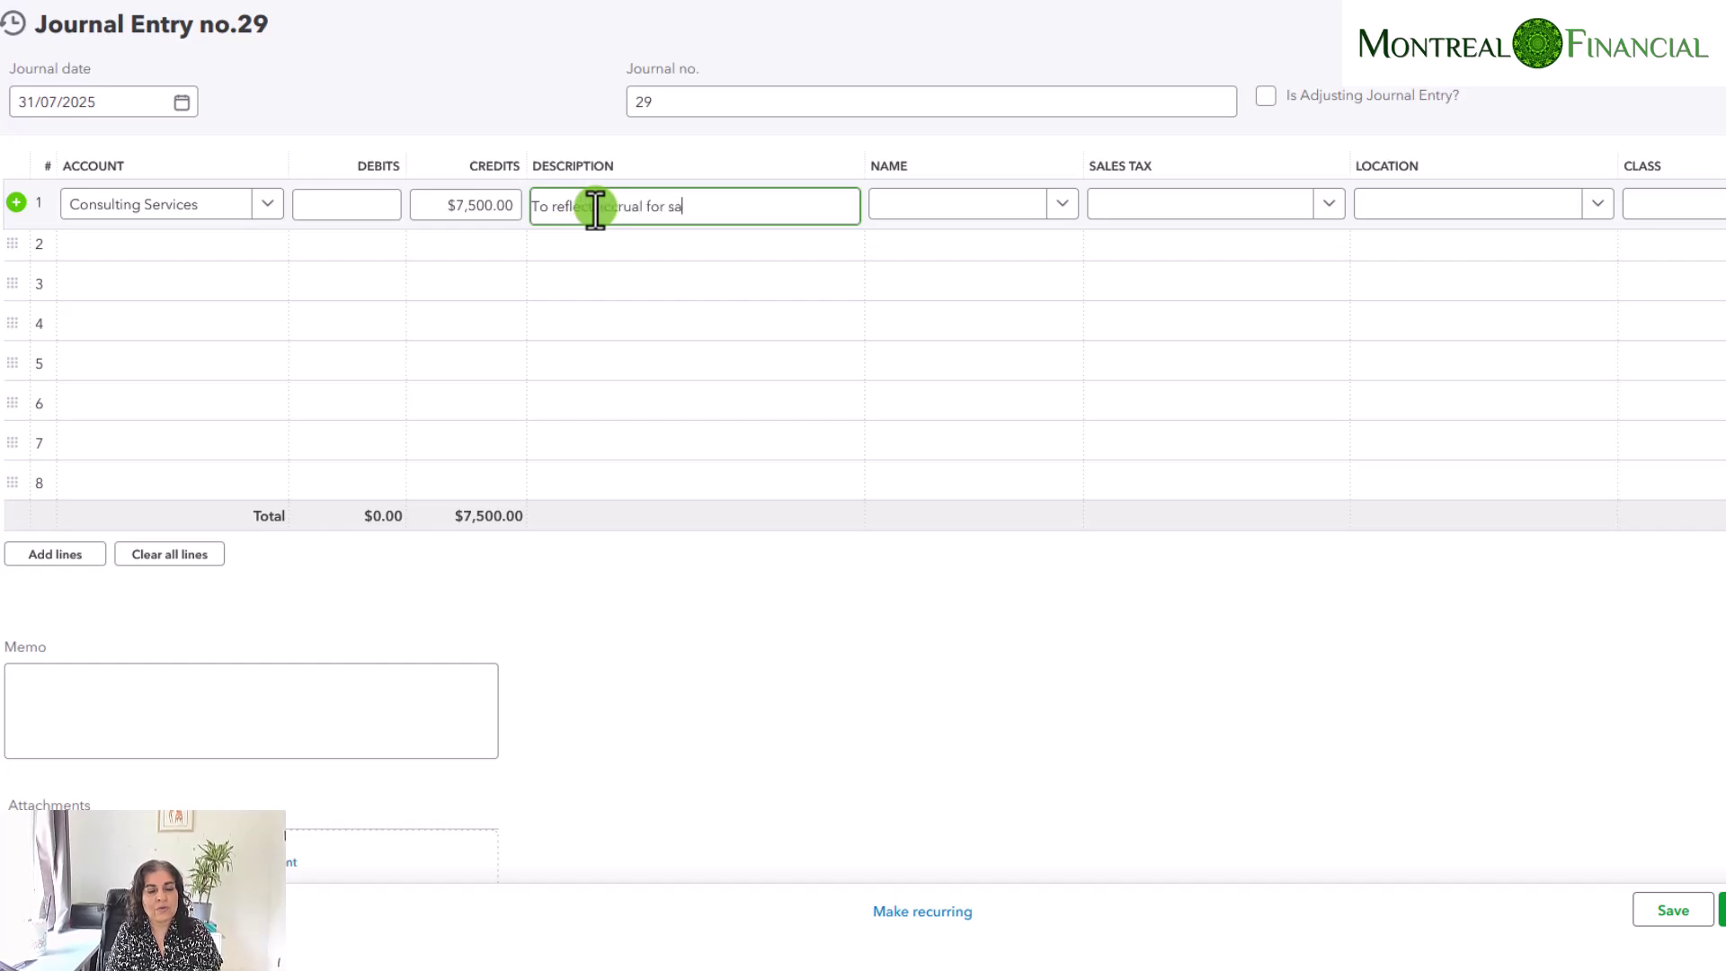
type("les")
key("BackSpace")
key("BackSpace")
key("BackSpace")
key("BackSpace")
key("BackSpace")
type("year end invoi")
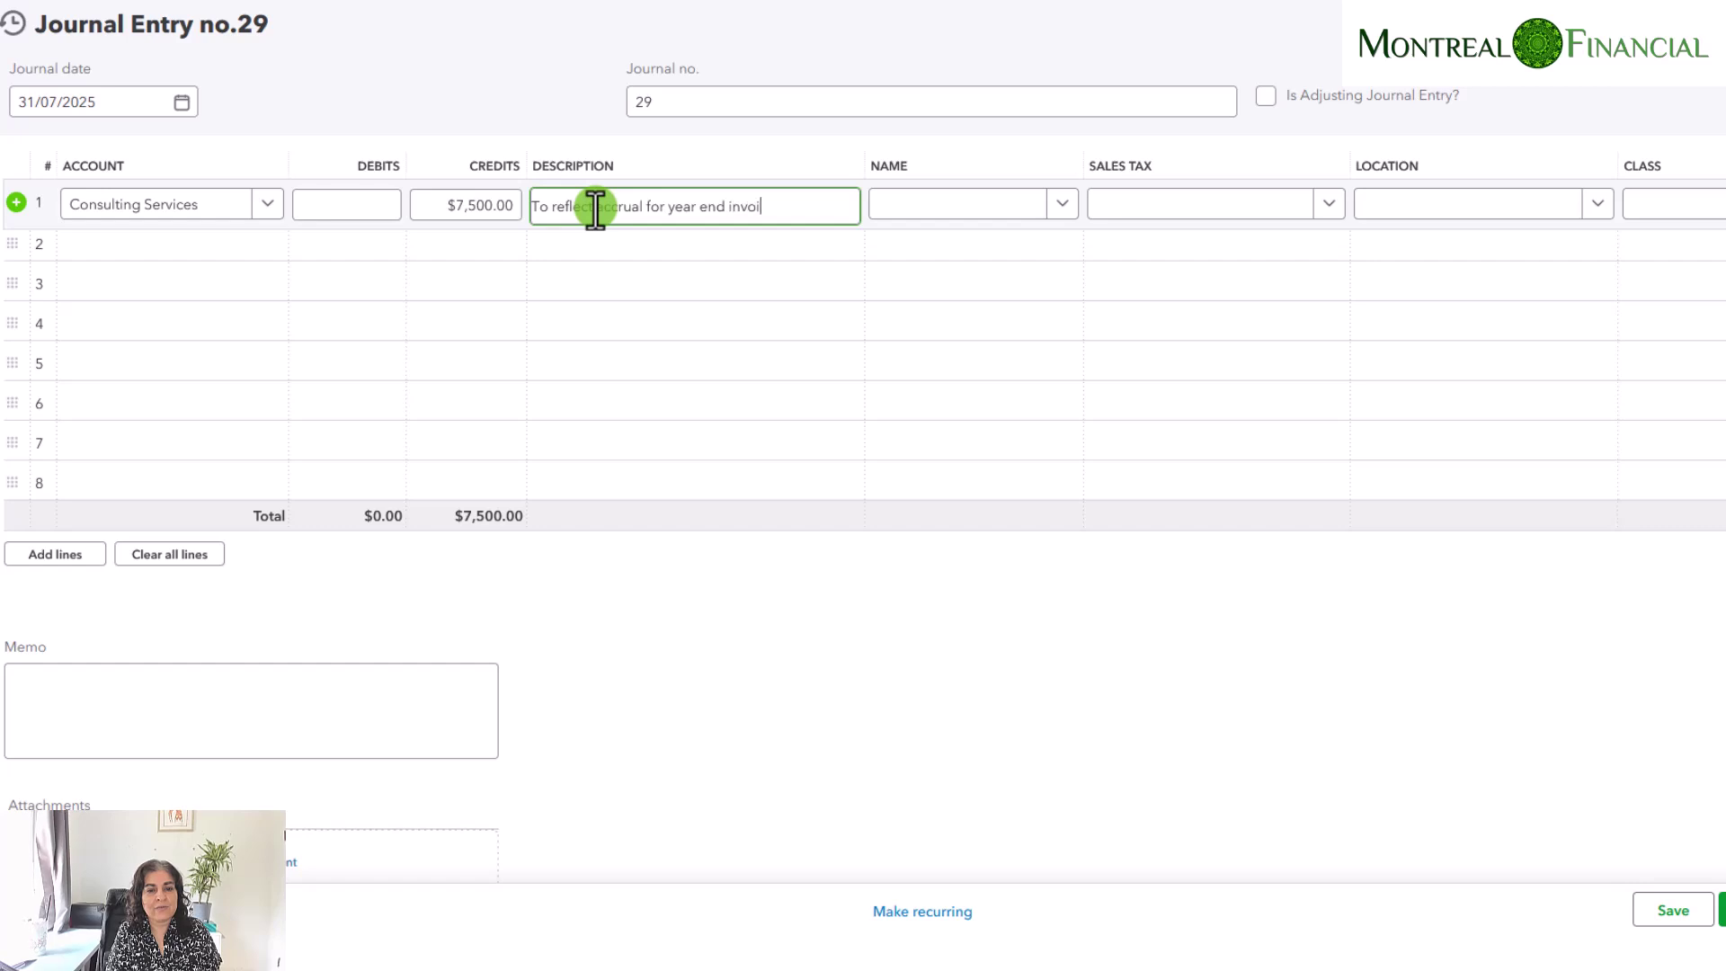
type("ce to Mori")
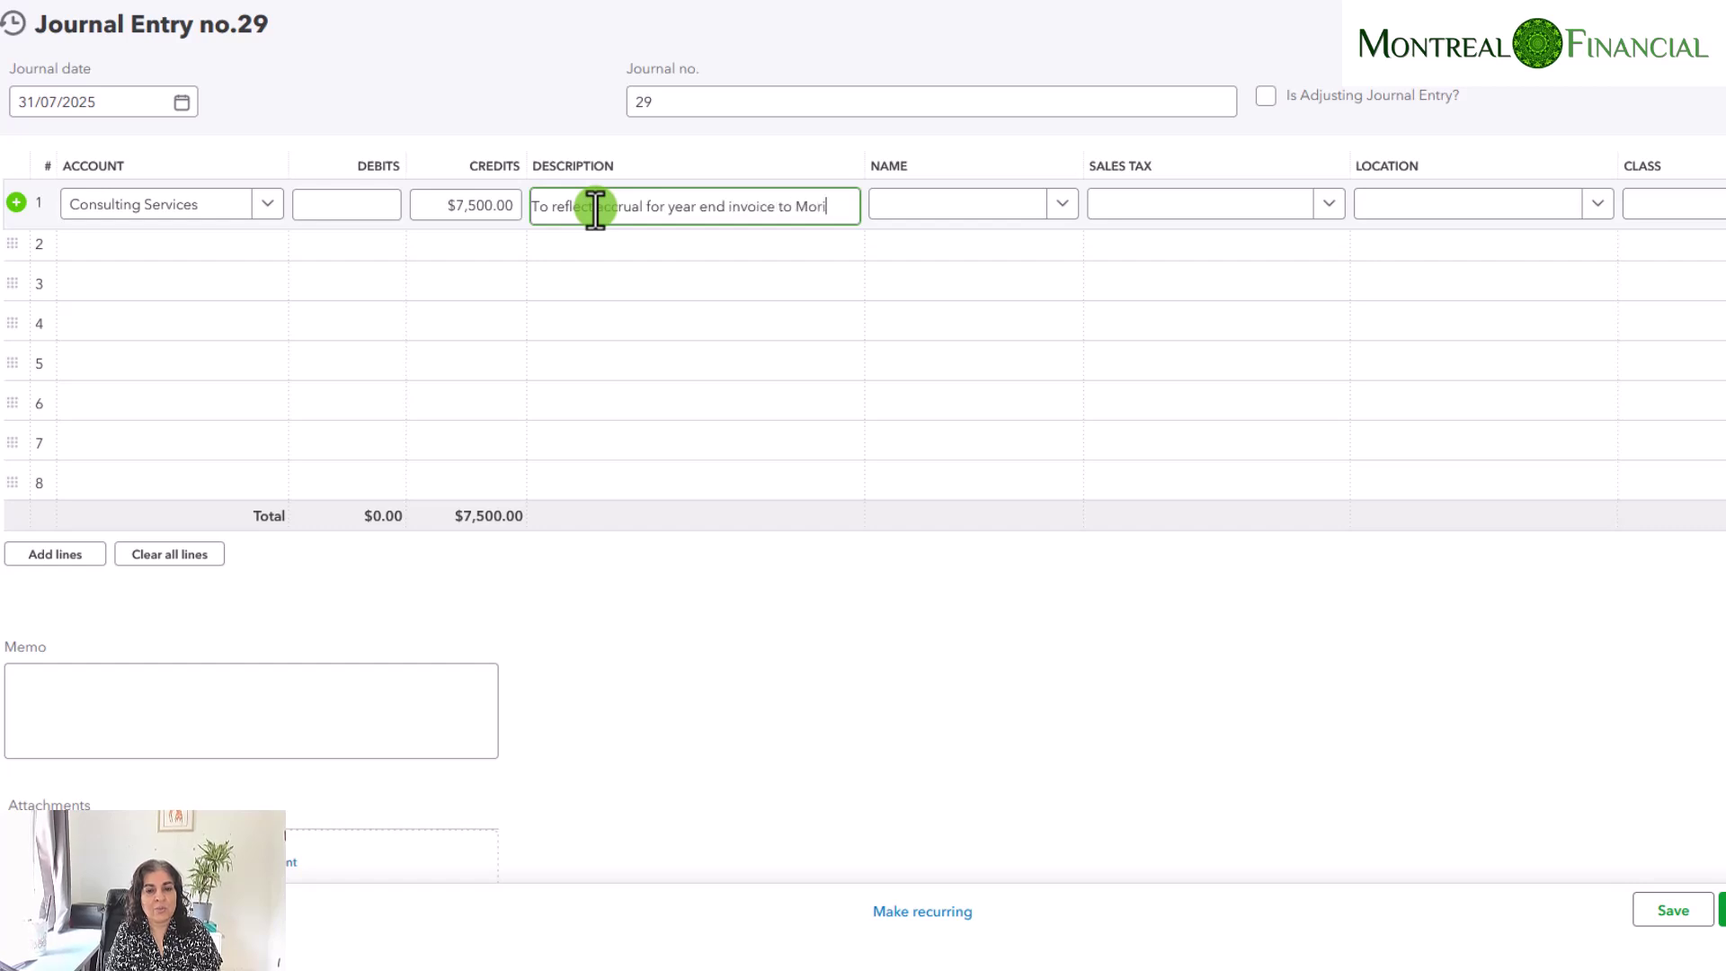
type("arty")
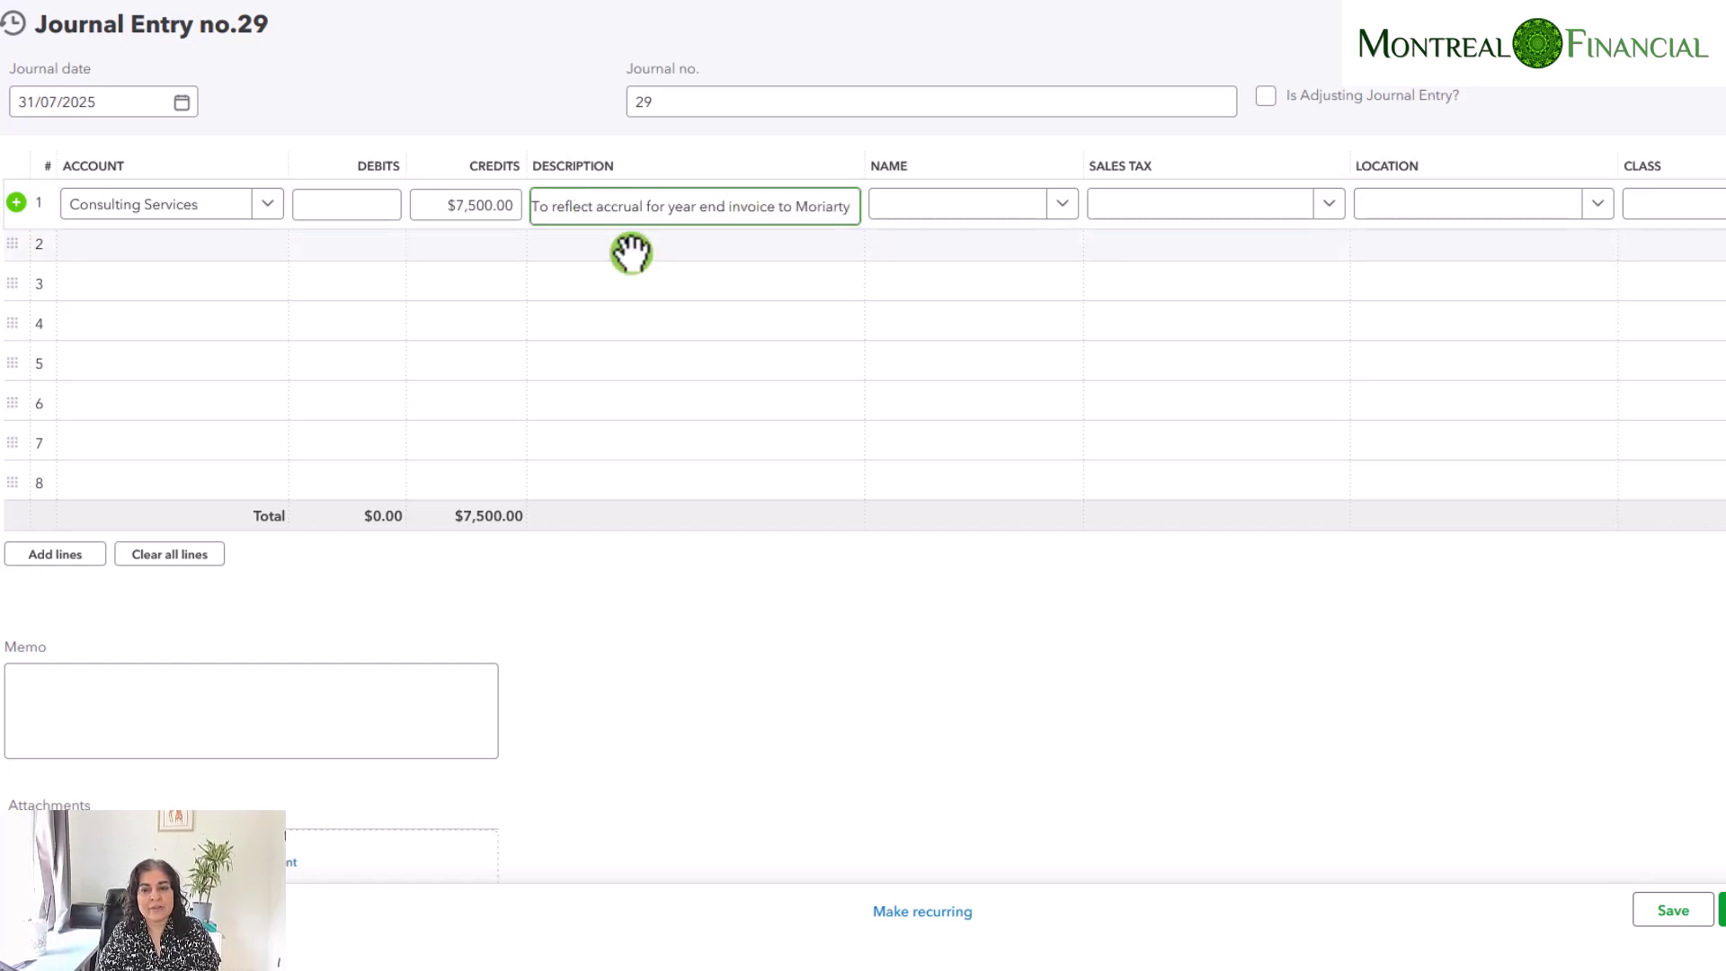
left_click(123, 244)
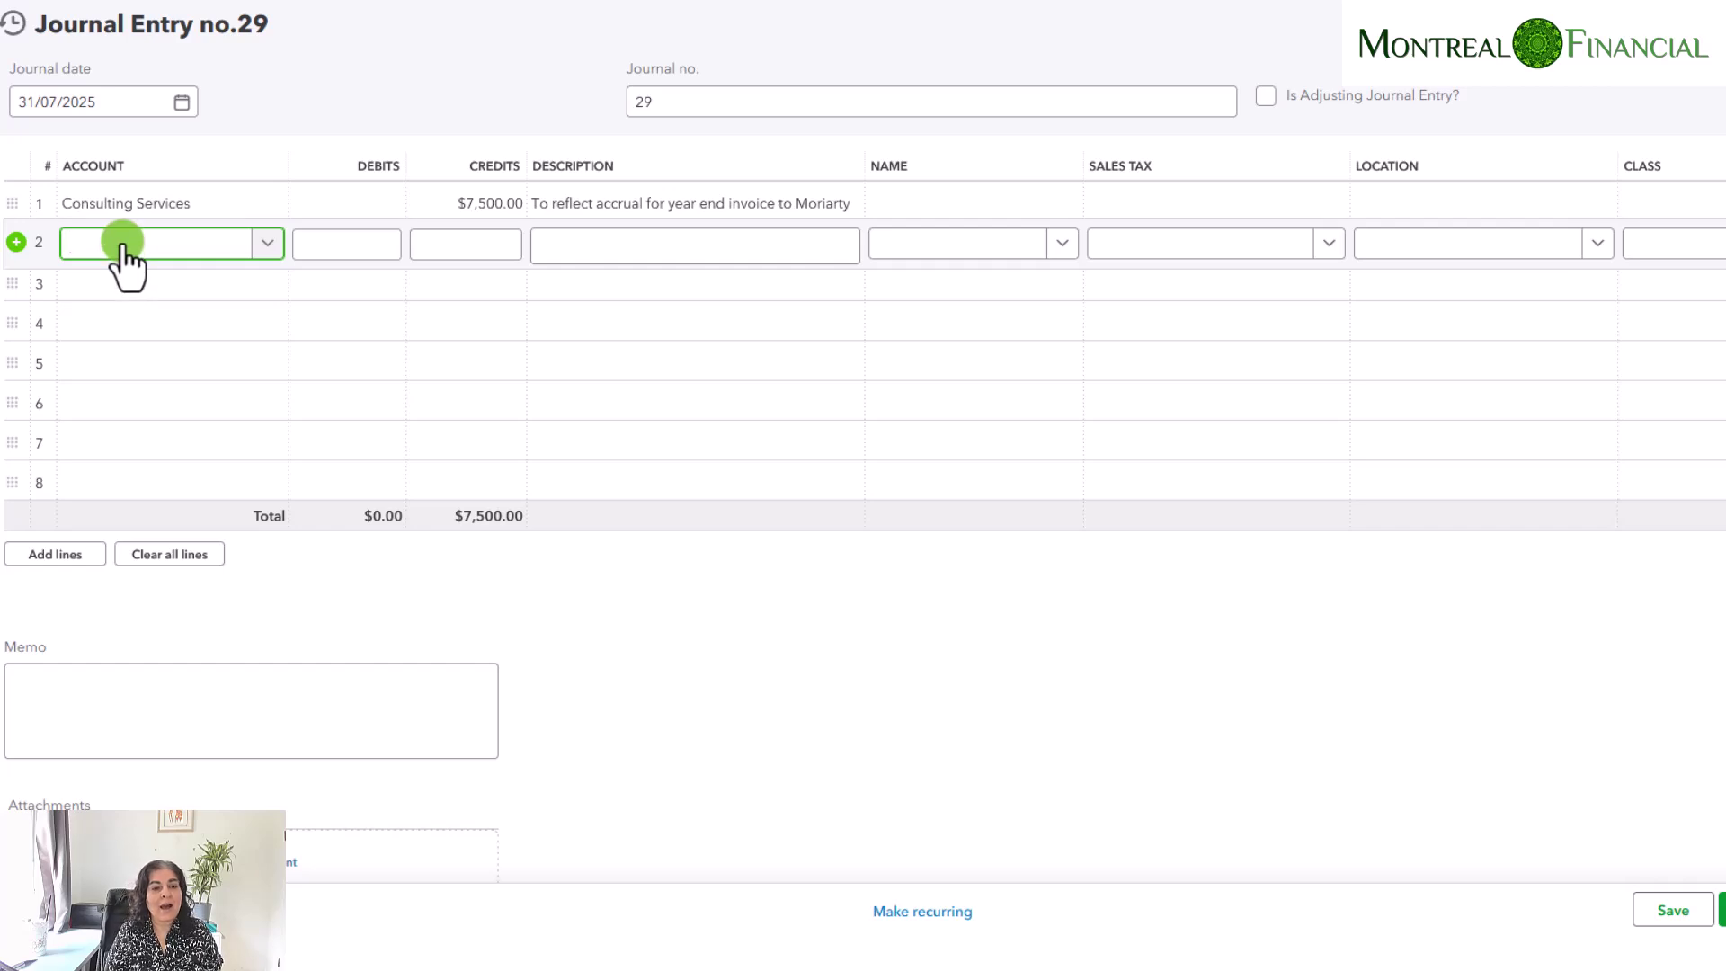
Step: Create a new account Accrued Receivable of type Current assets, detail Other current assets
type("ac")
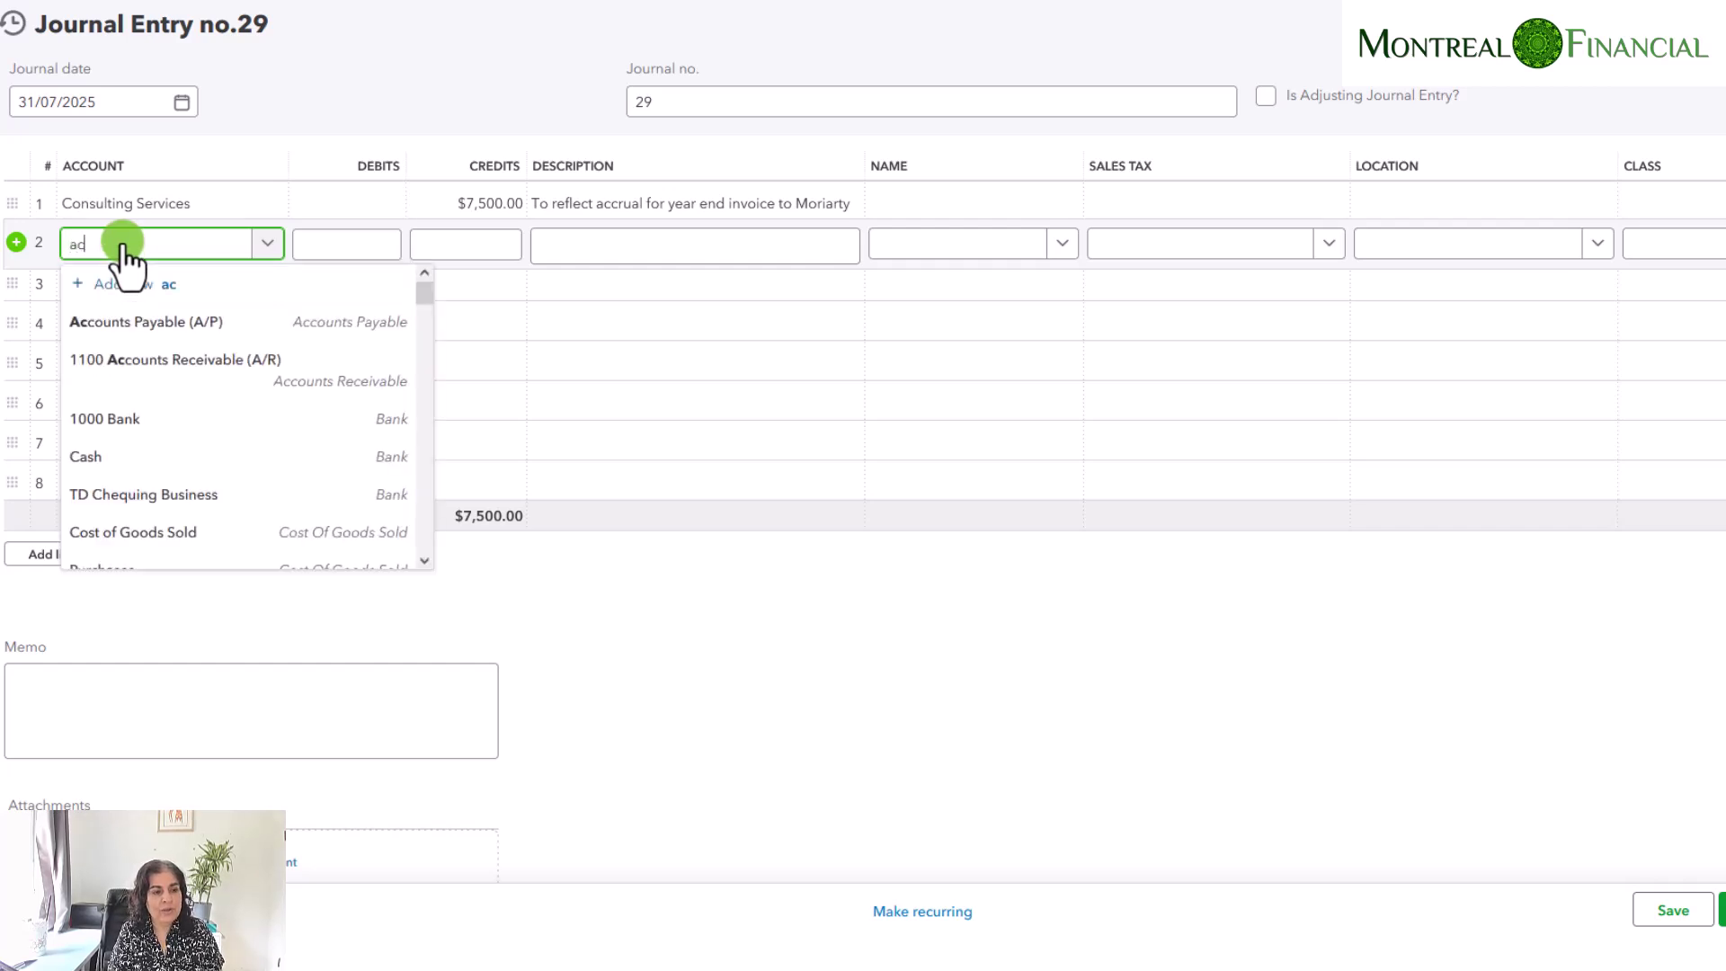
type("crued")
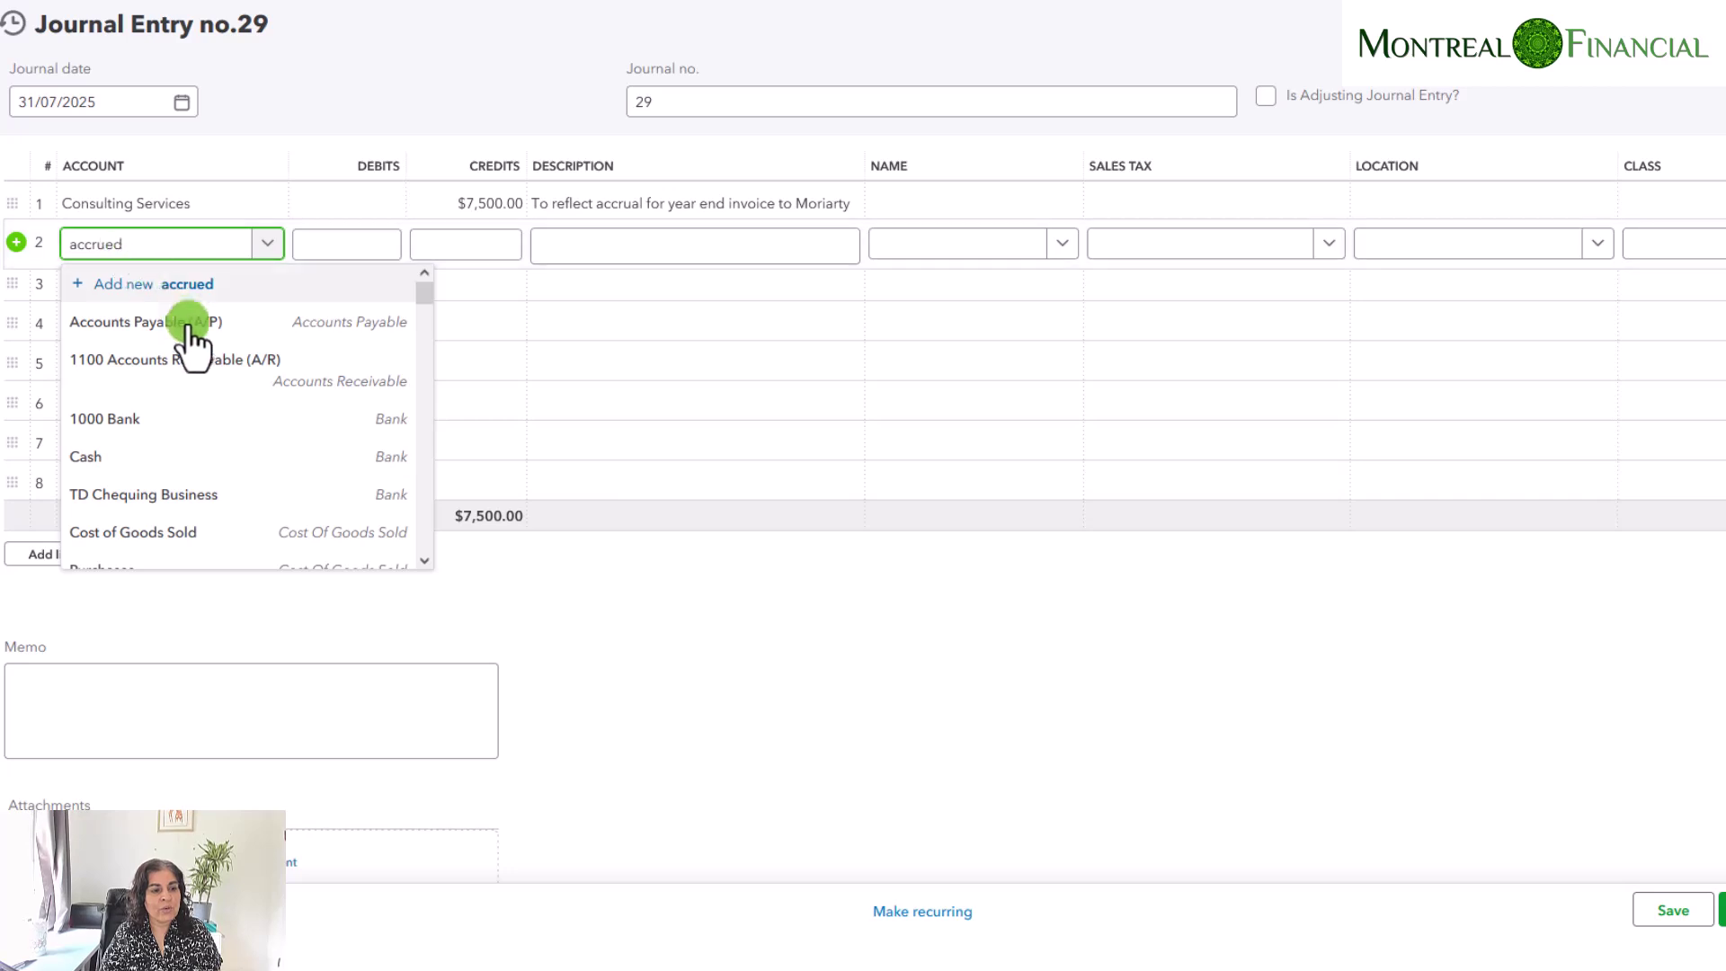
left_click(146, 283)
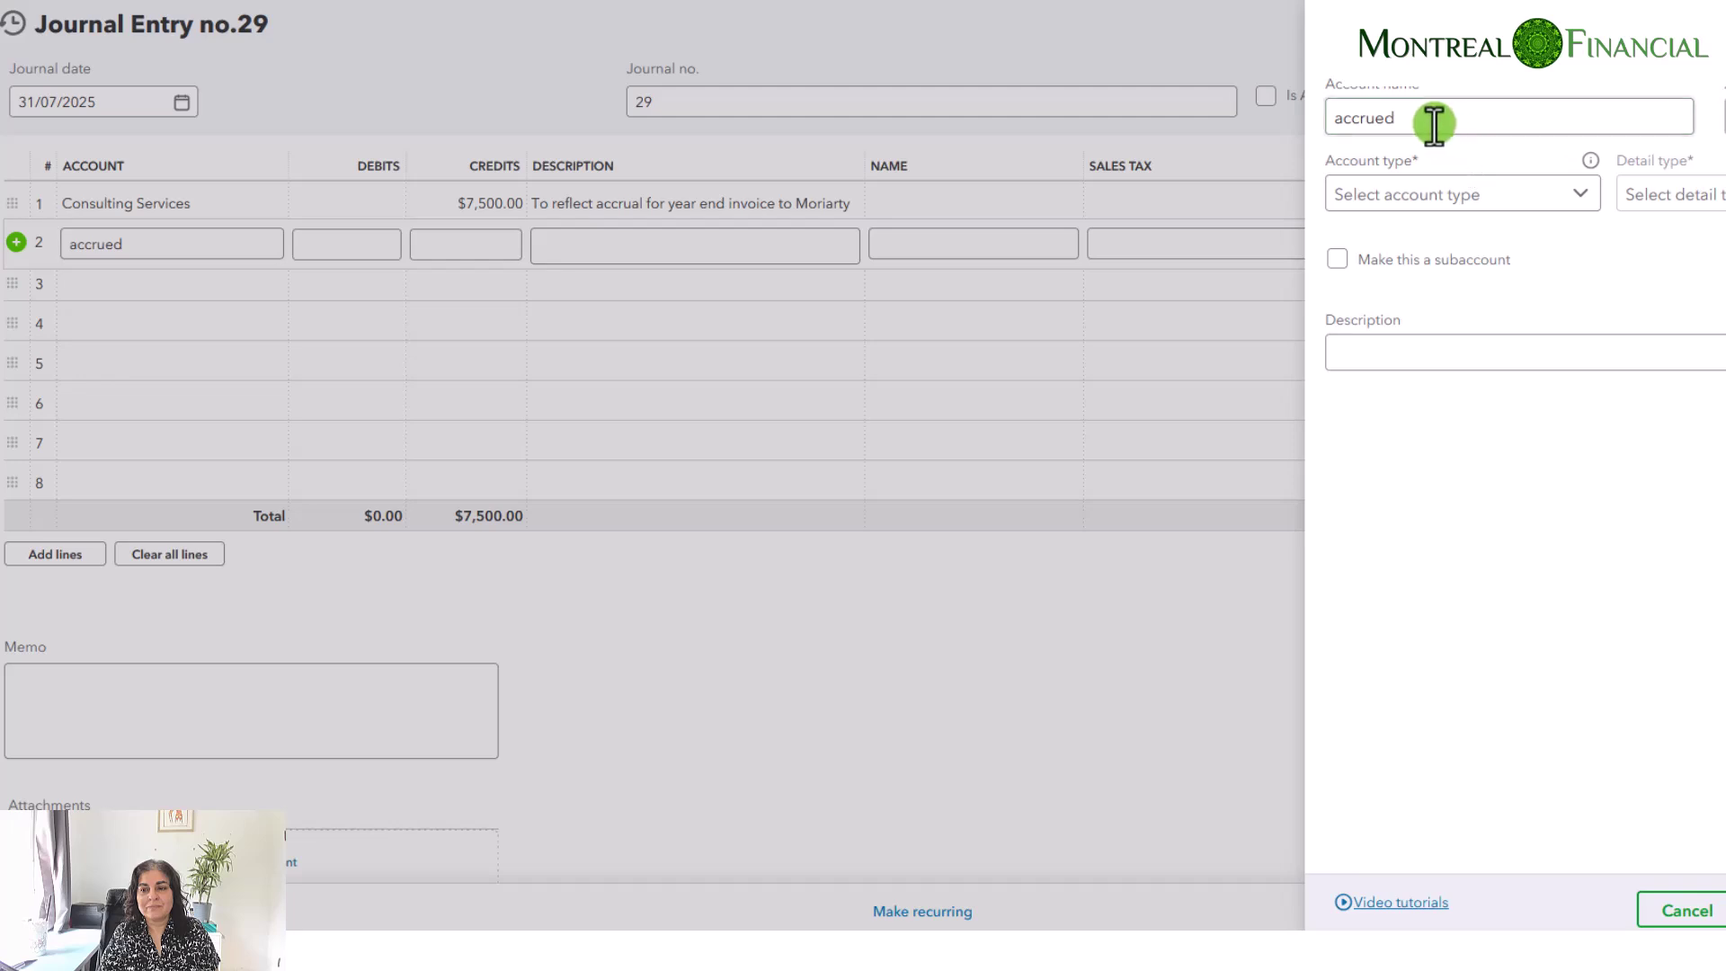
left_click(1410, 114)
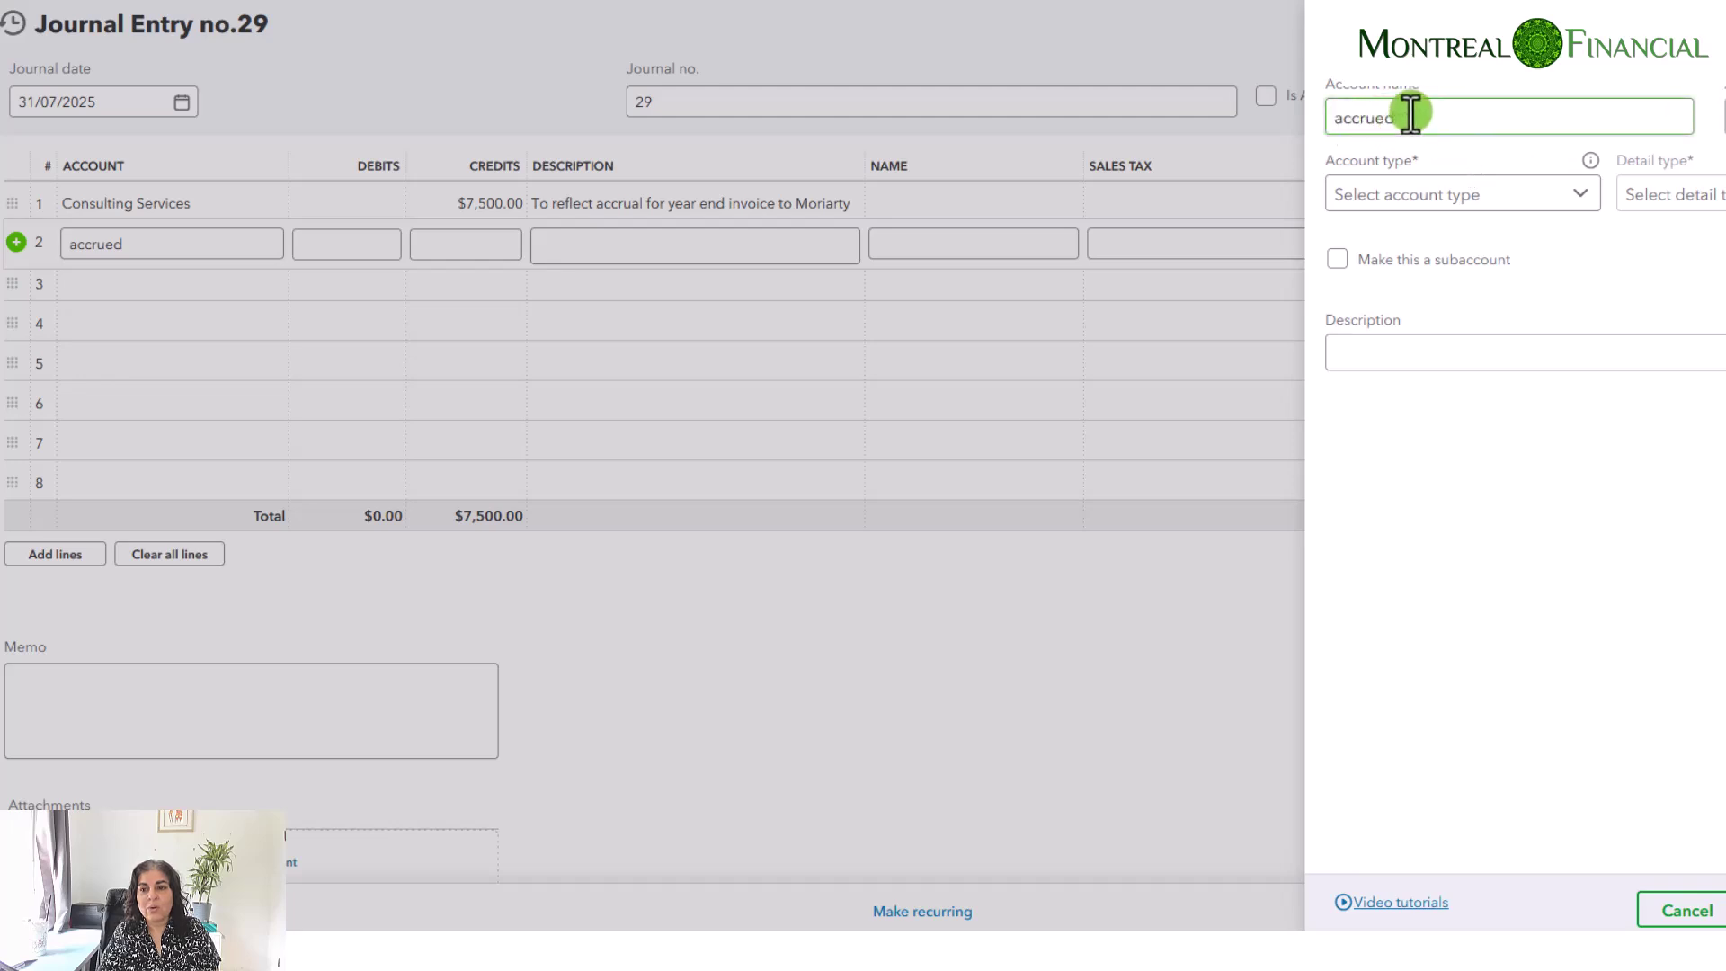
type("Receivable")
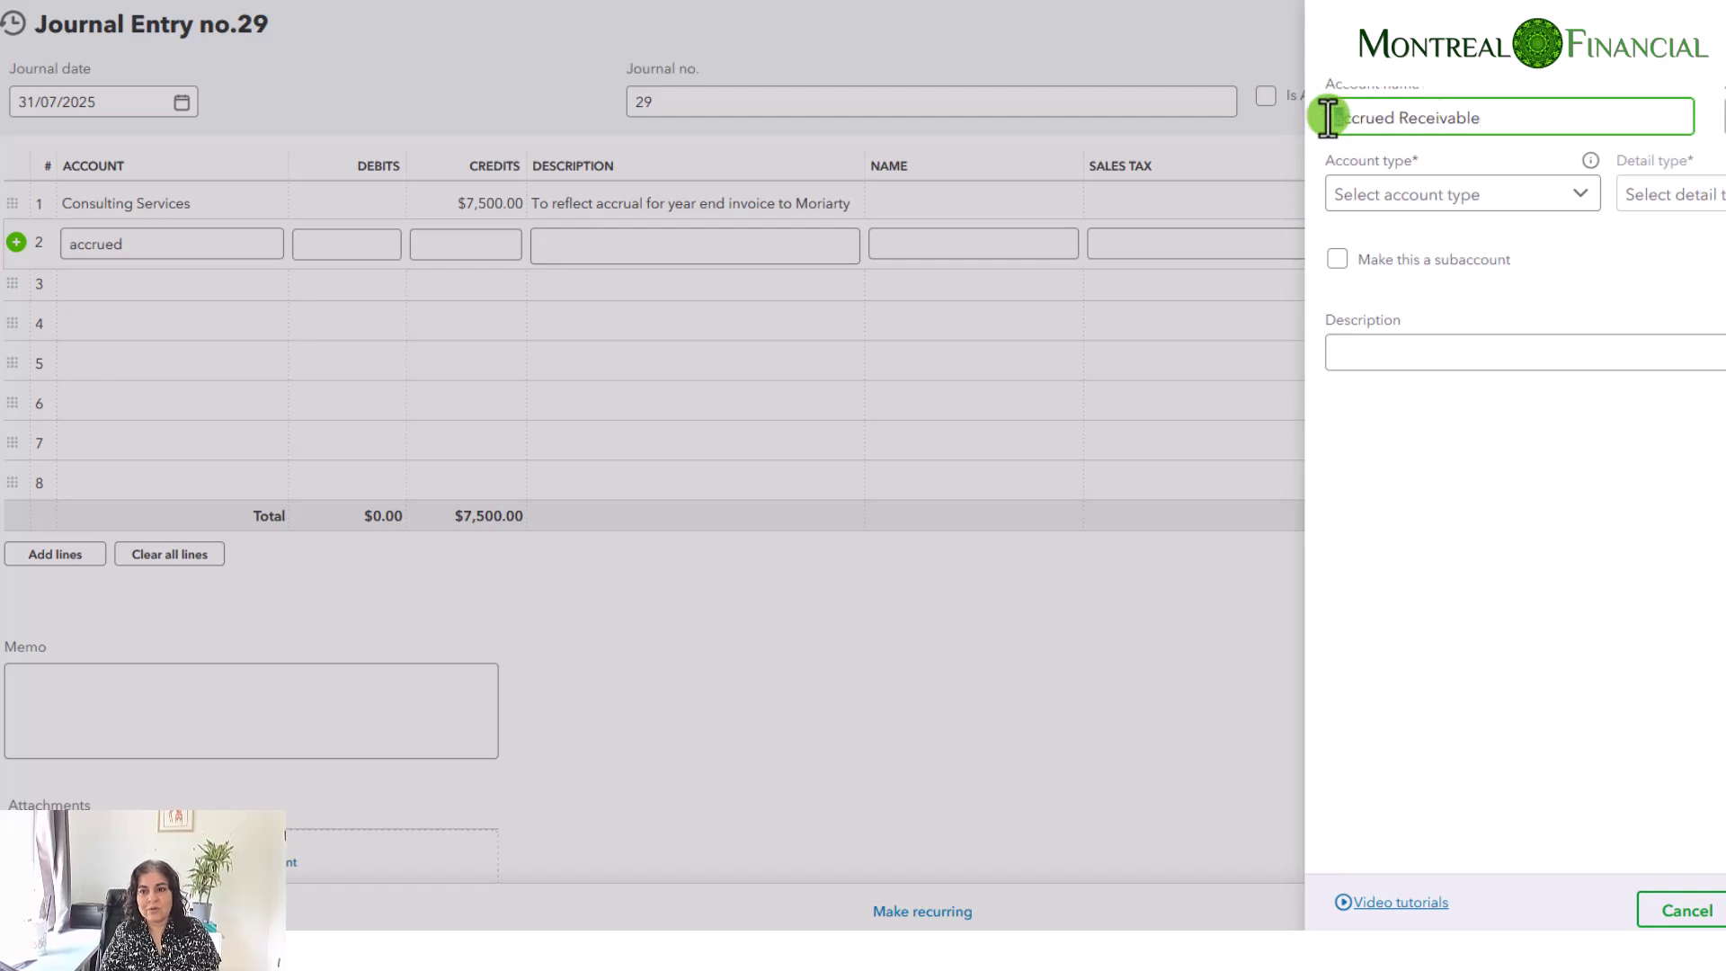
left_click(1408, 195)
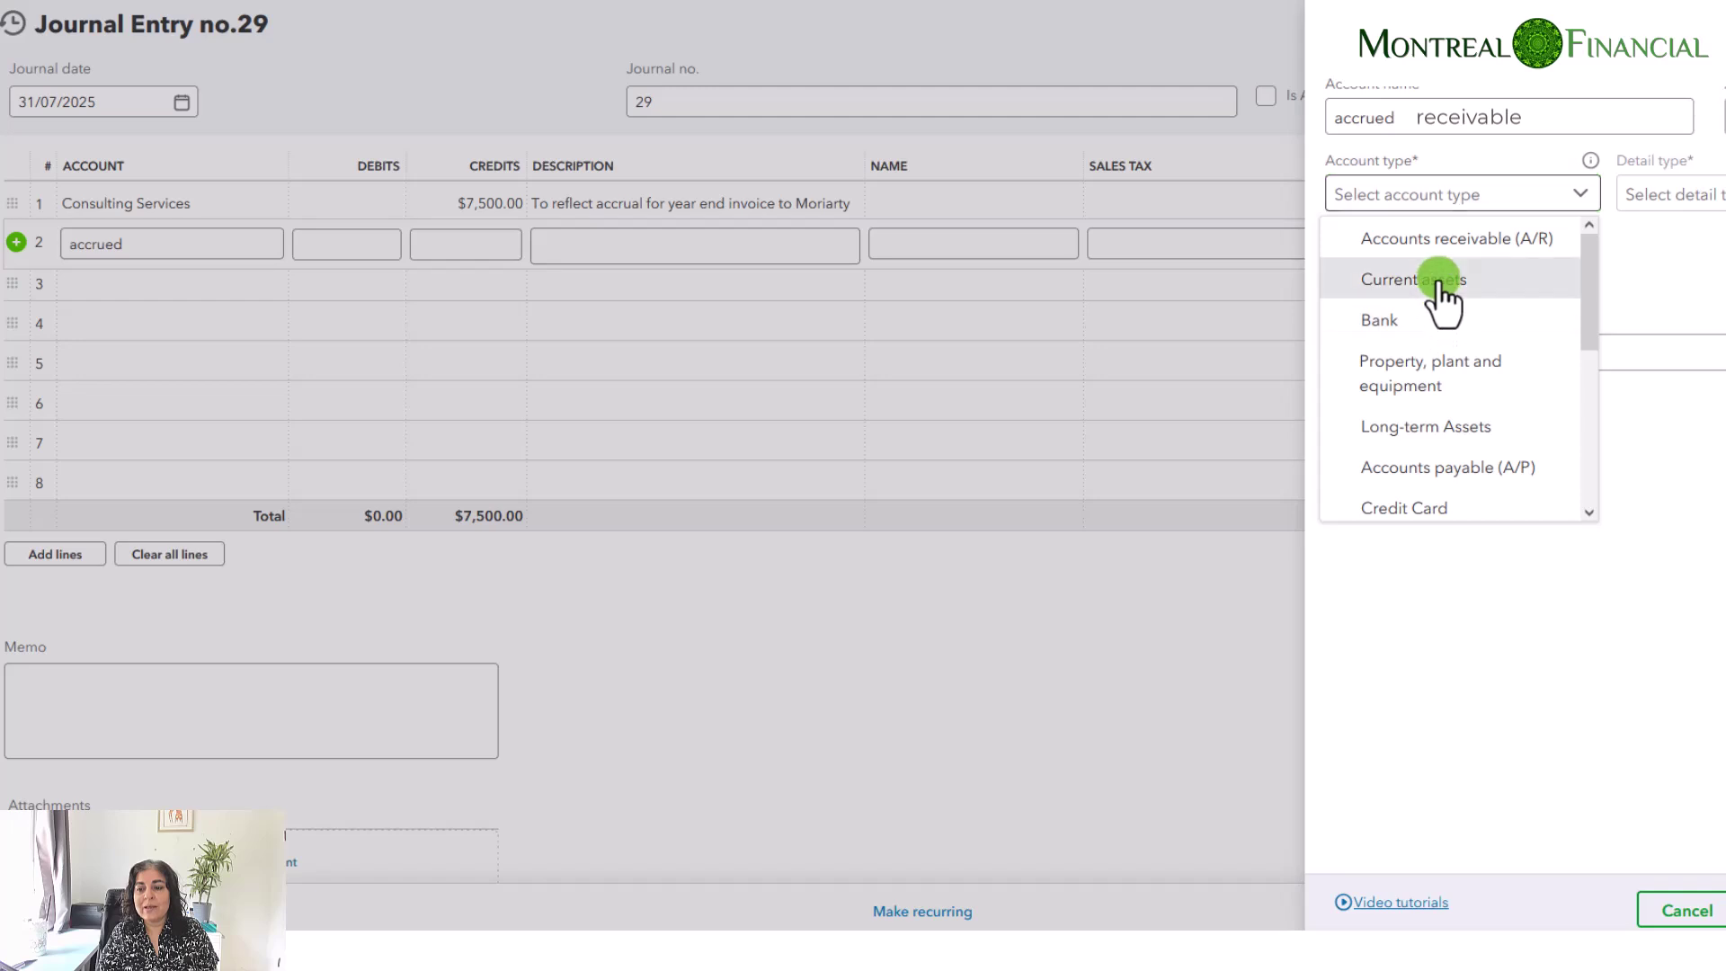
left_click(1438, 280)
left_click(1719, 194)
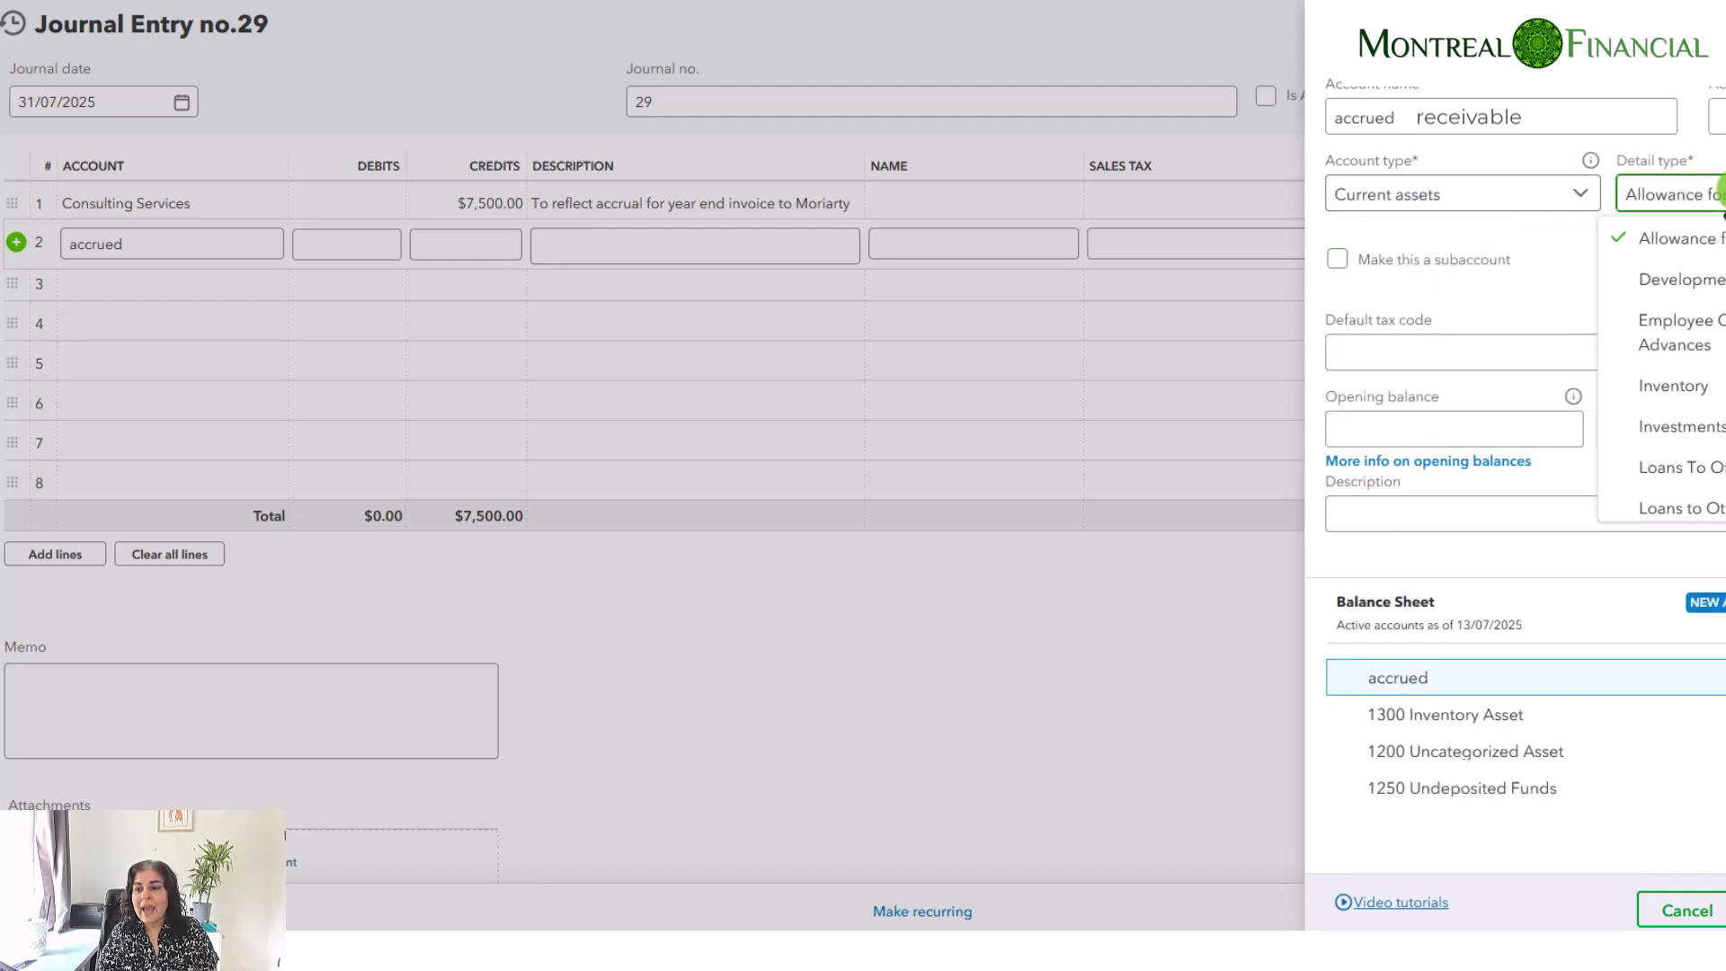
scroll(1681, 404, "down", 2)
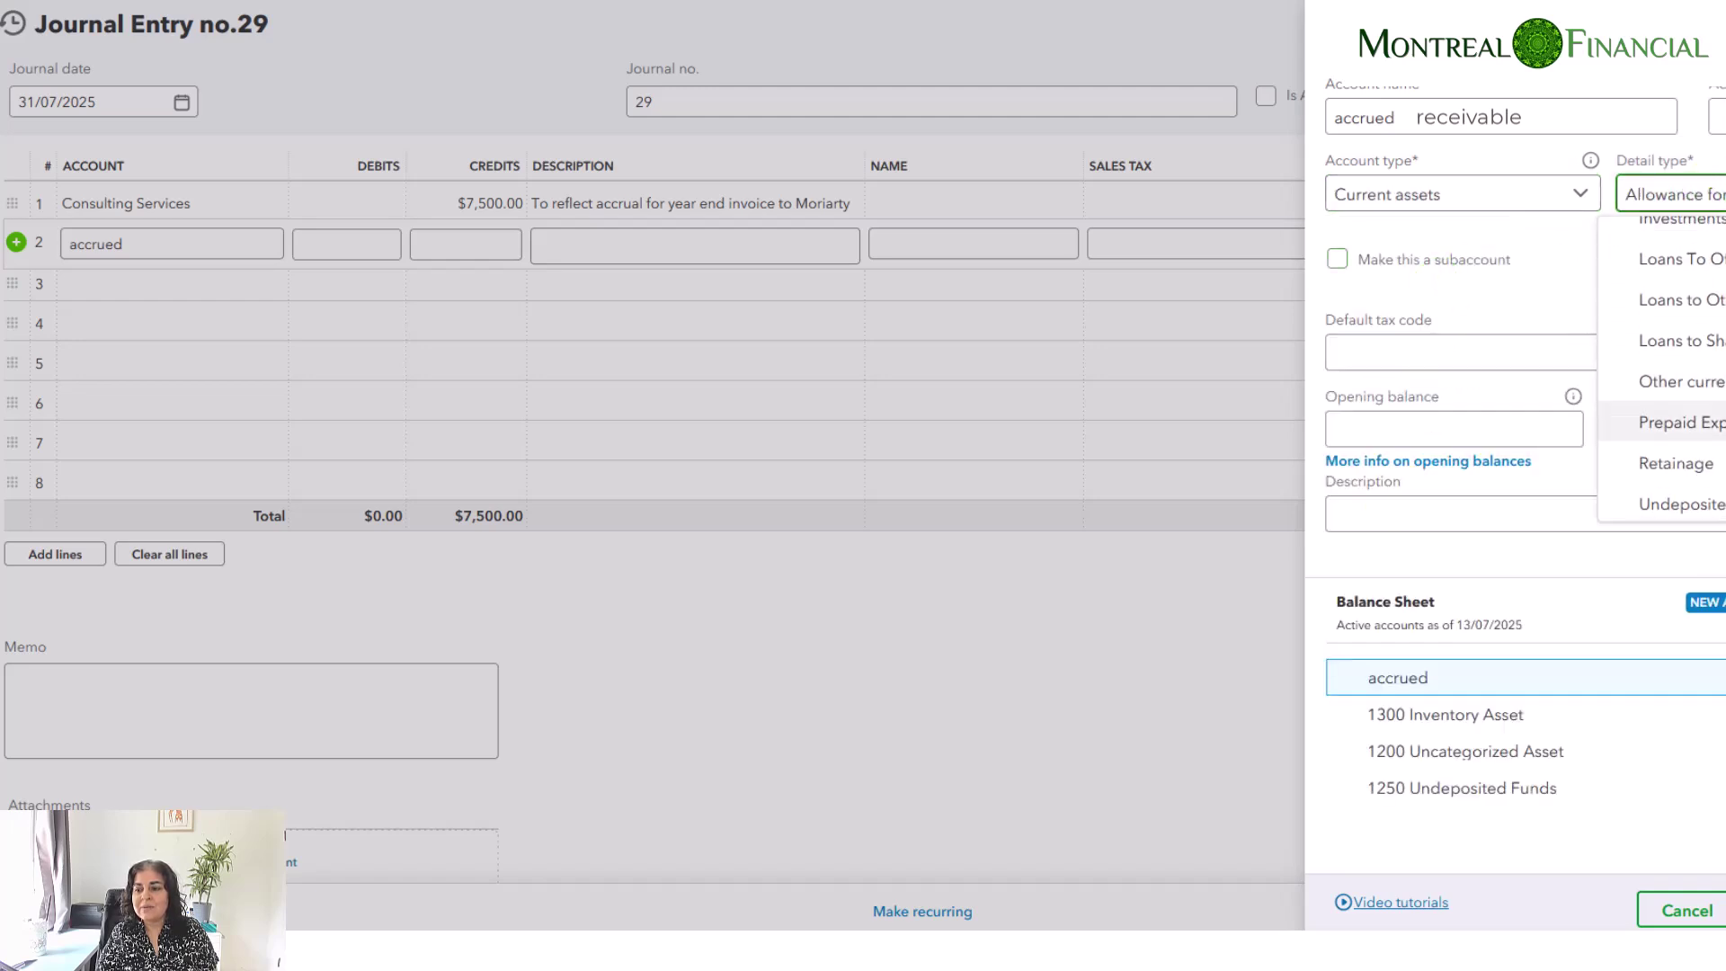
left_click(1717, 381)
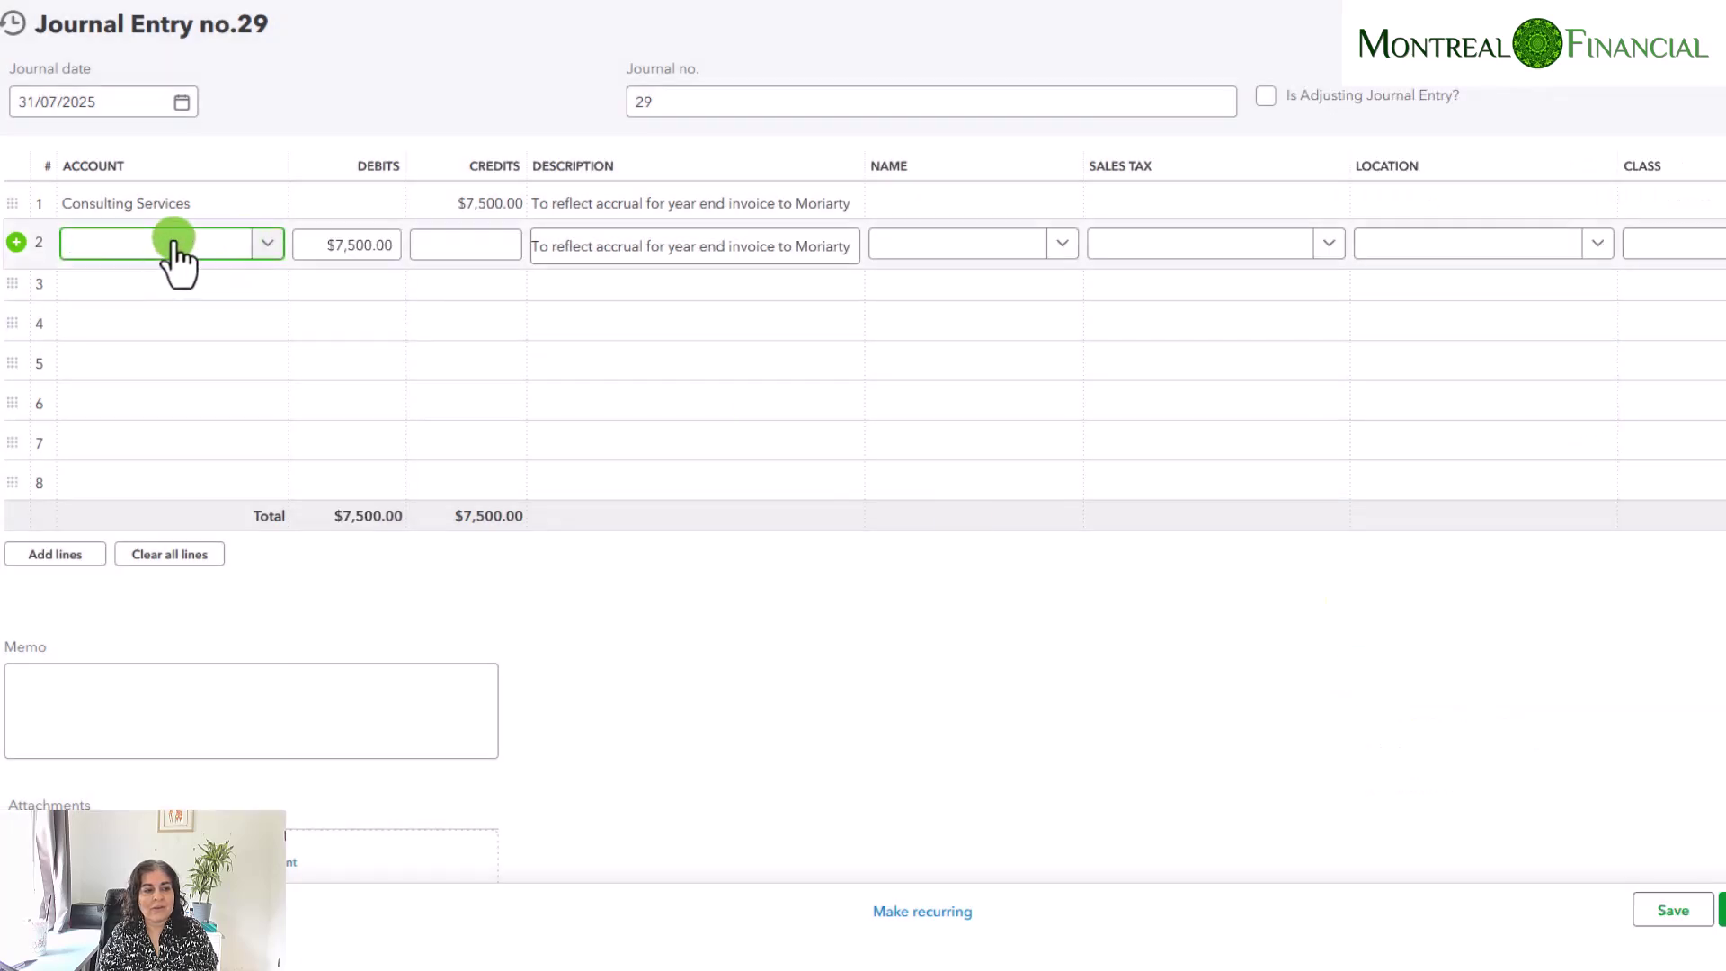
Step: Save the new account and debit Accrued Receivable $7,500 on line 2
left_click(171, 244)
left_click(171, 358)
left_click(338, 260)
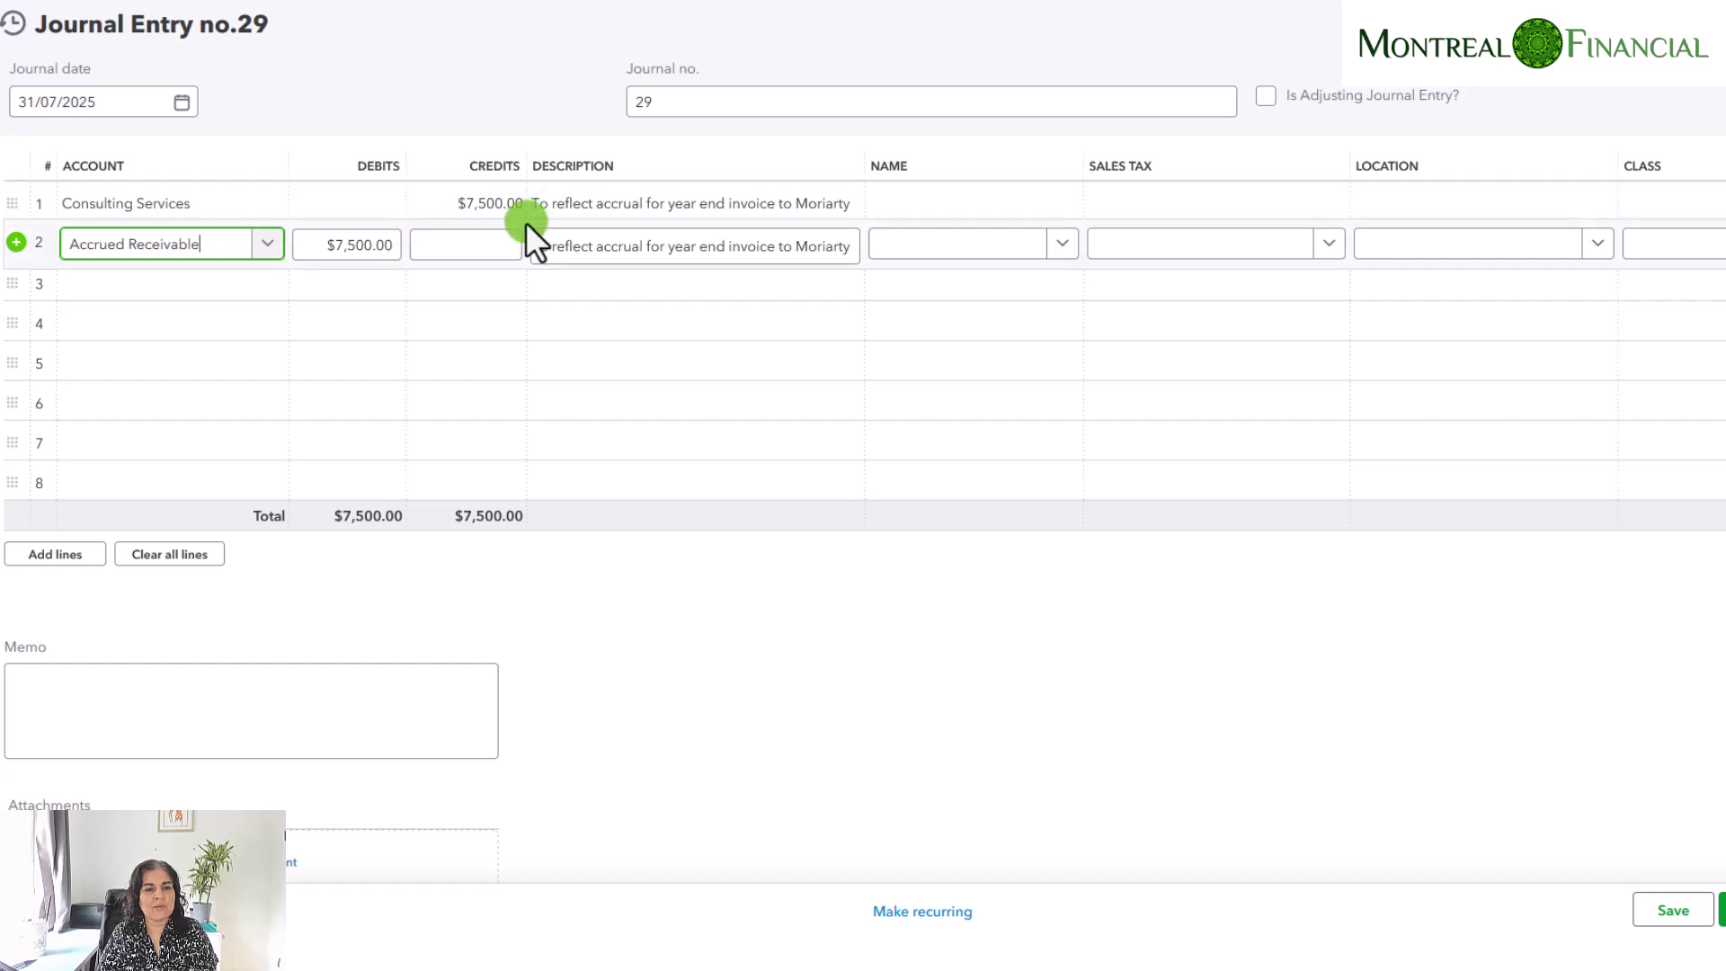
Step: Check line 2's copied accrual description, then save and close Journal Entry 29
left_click(647, 246)
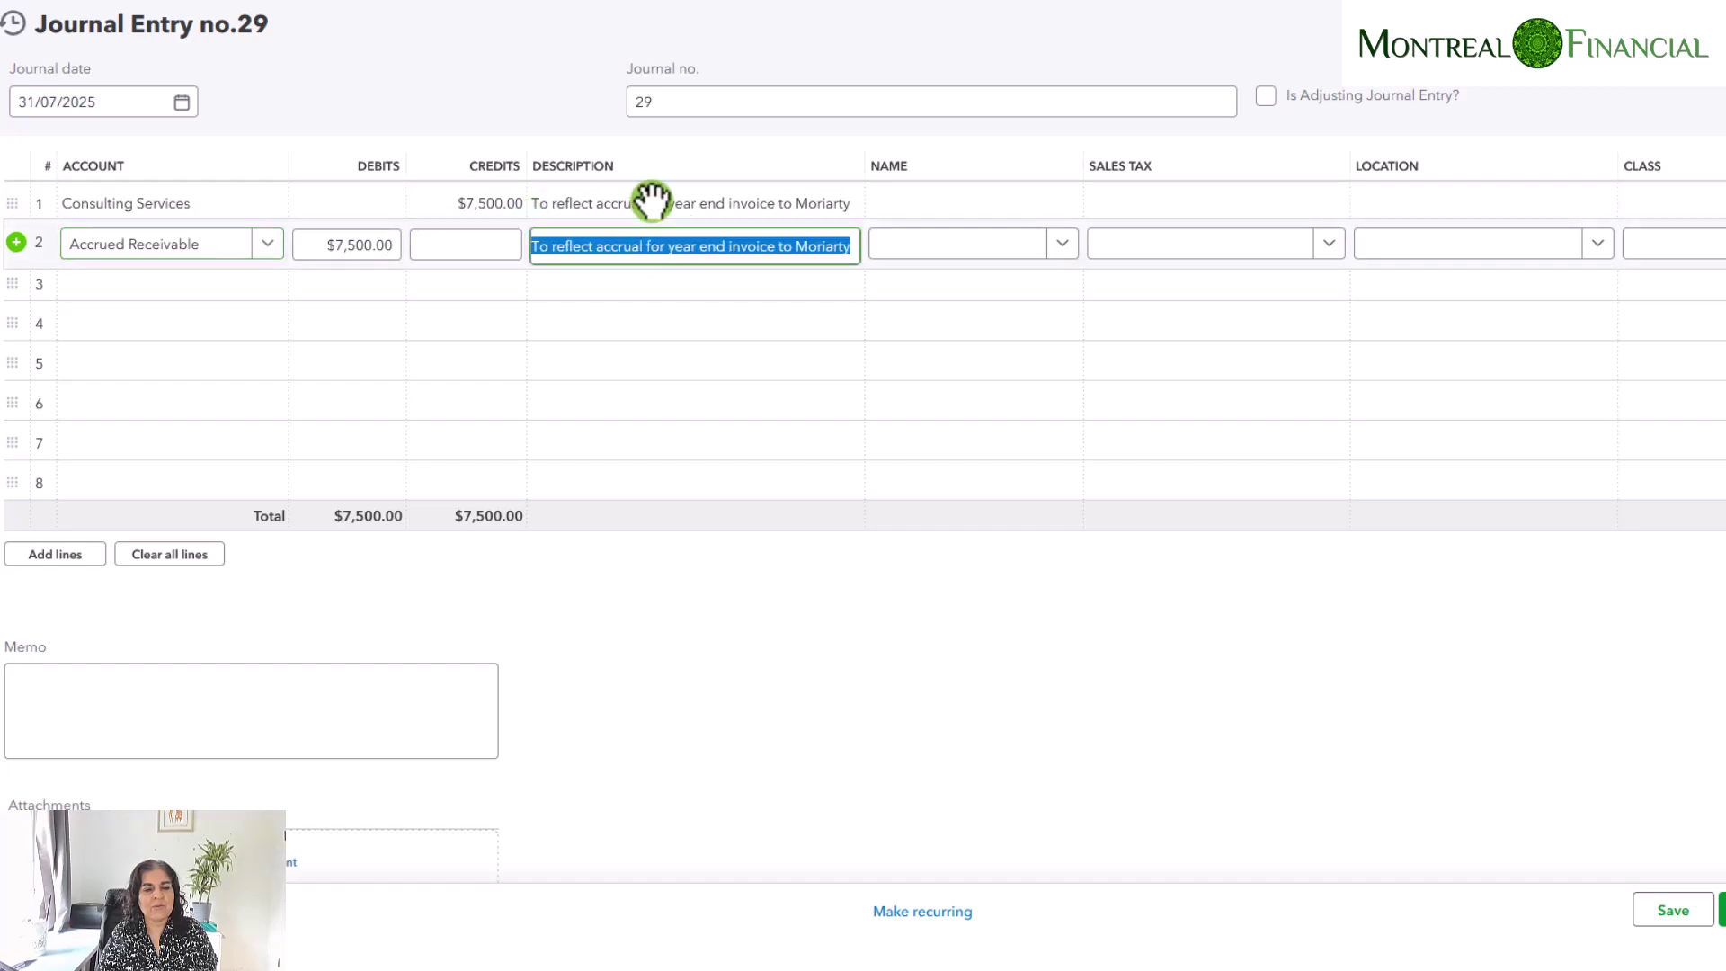
left_click(643, 255)
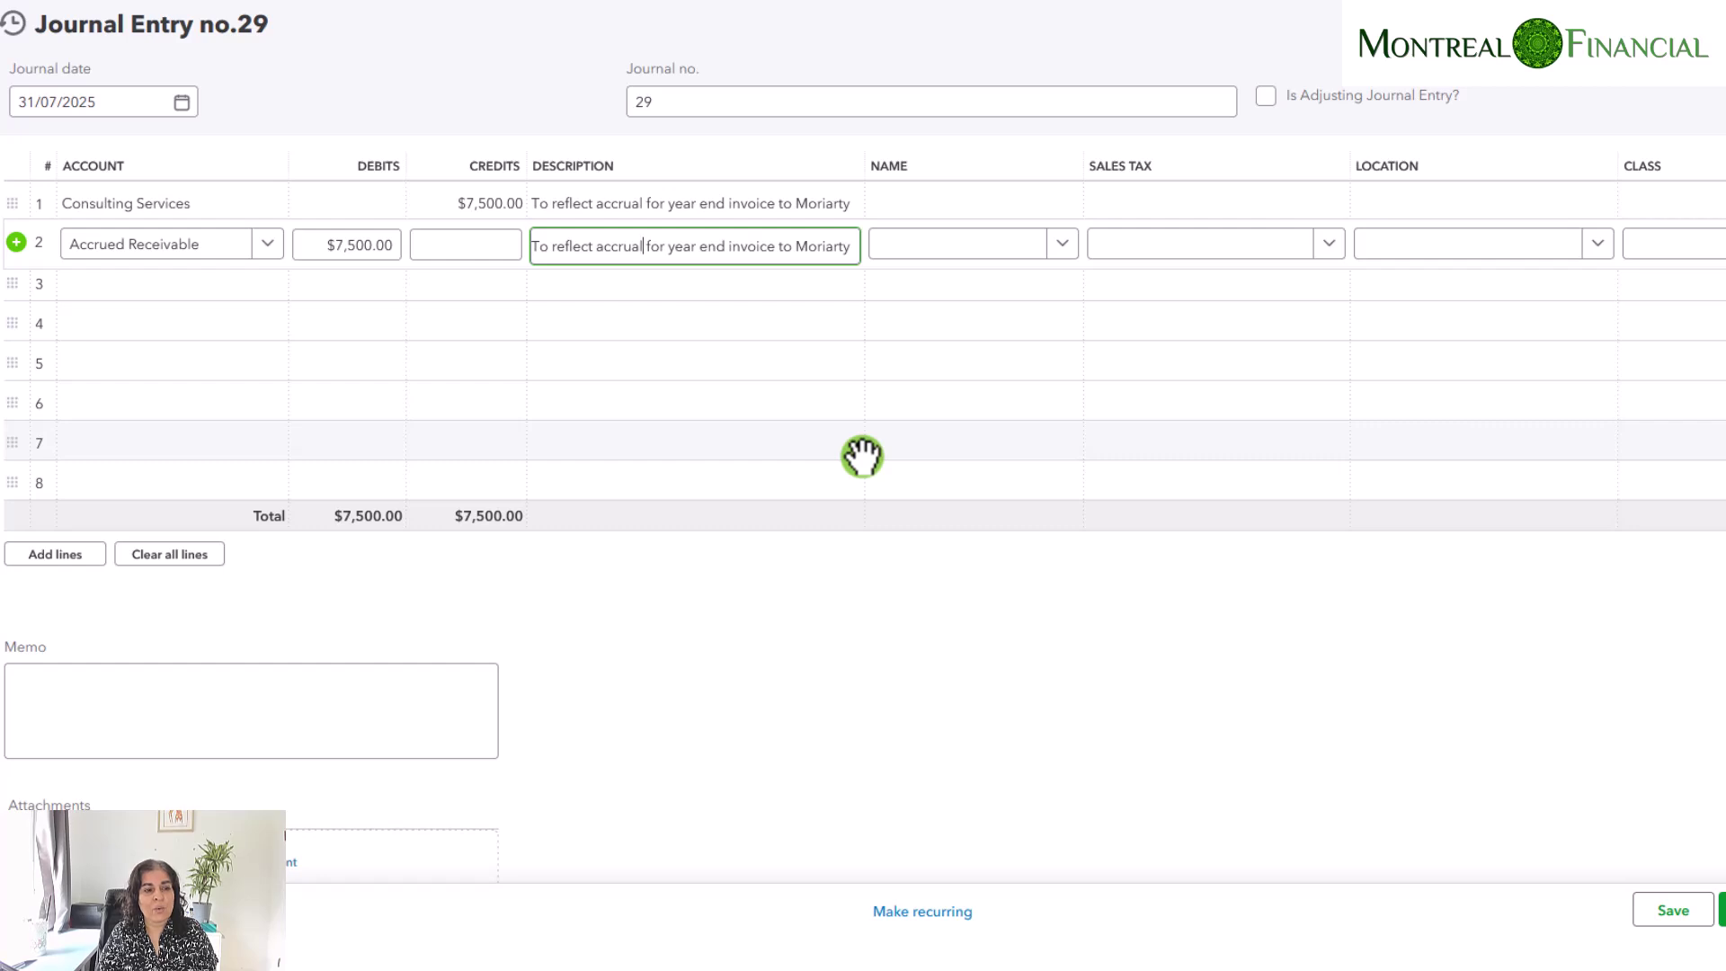
left_click(1671, 911)
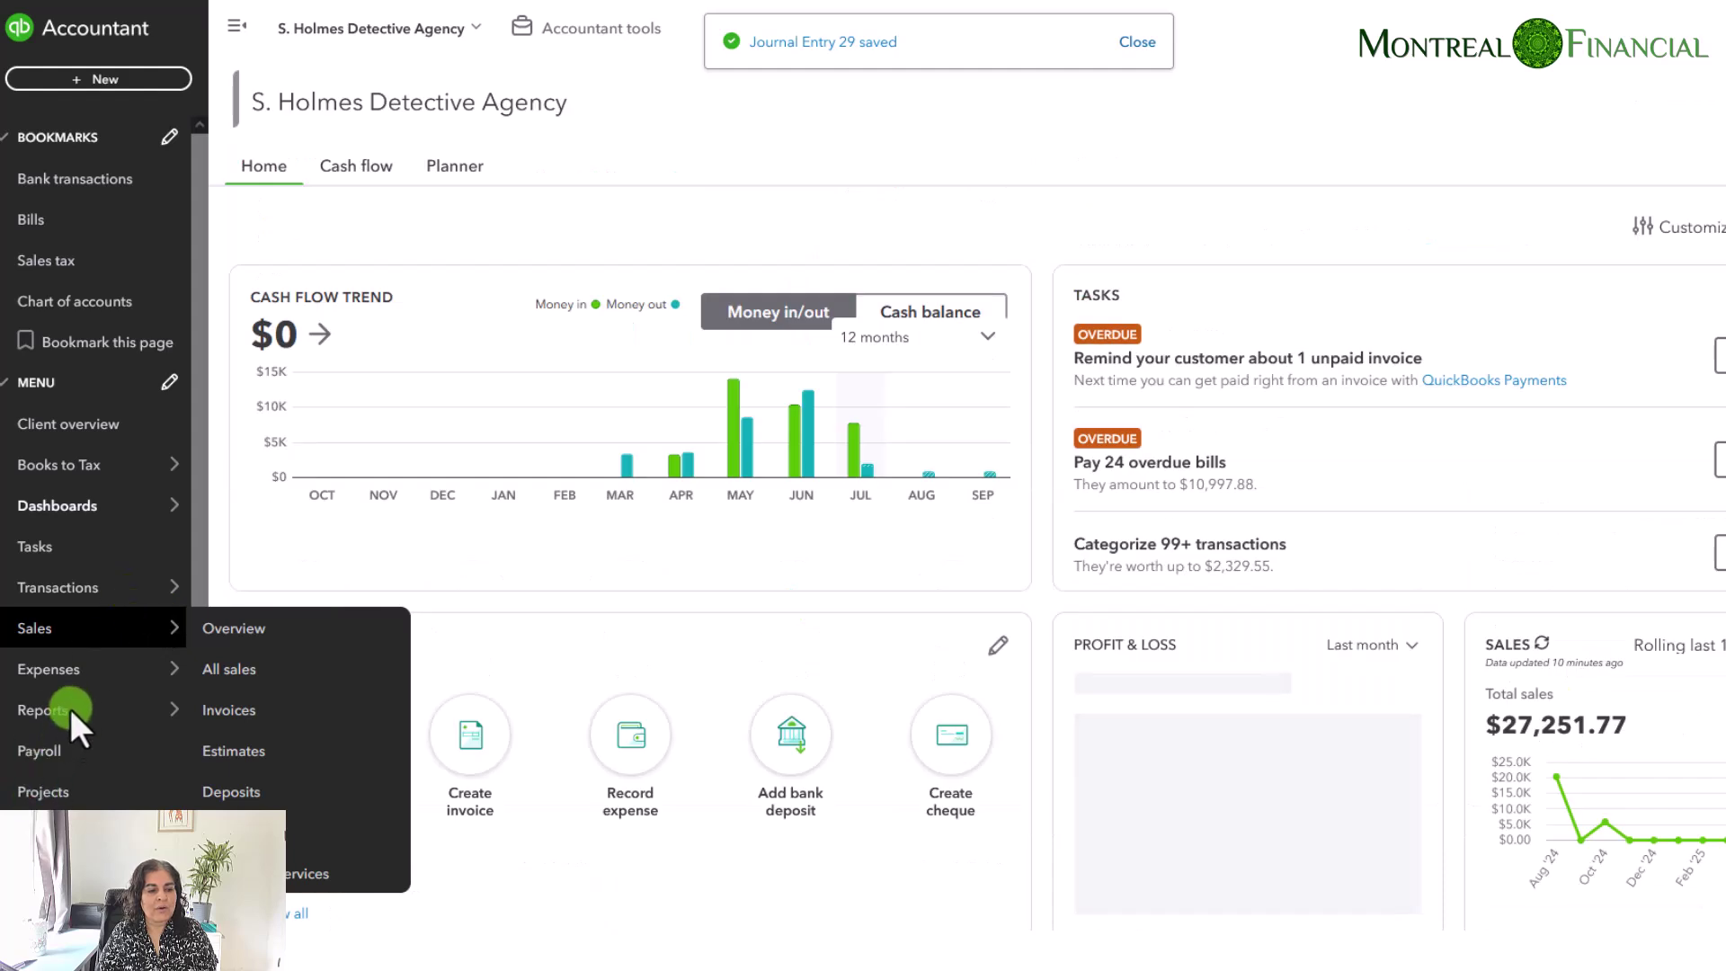
Step: Go to Custom reports from the Reports menu
left_click(57, 727)
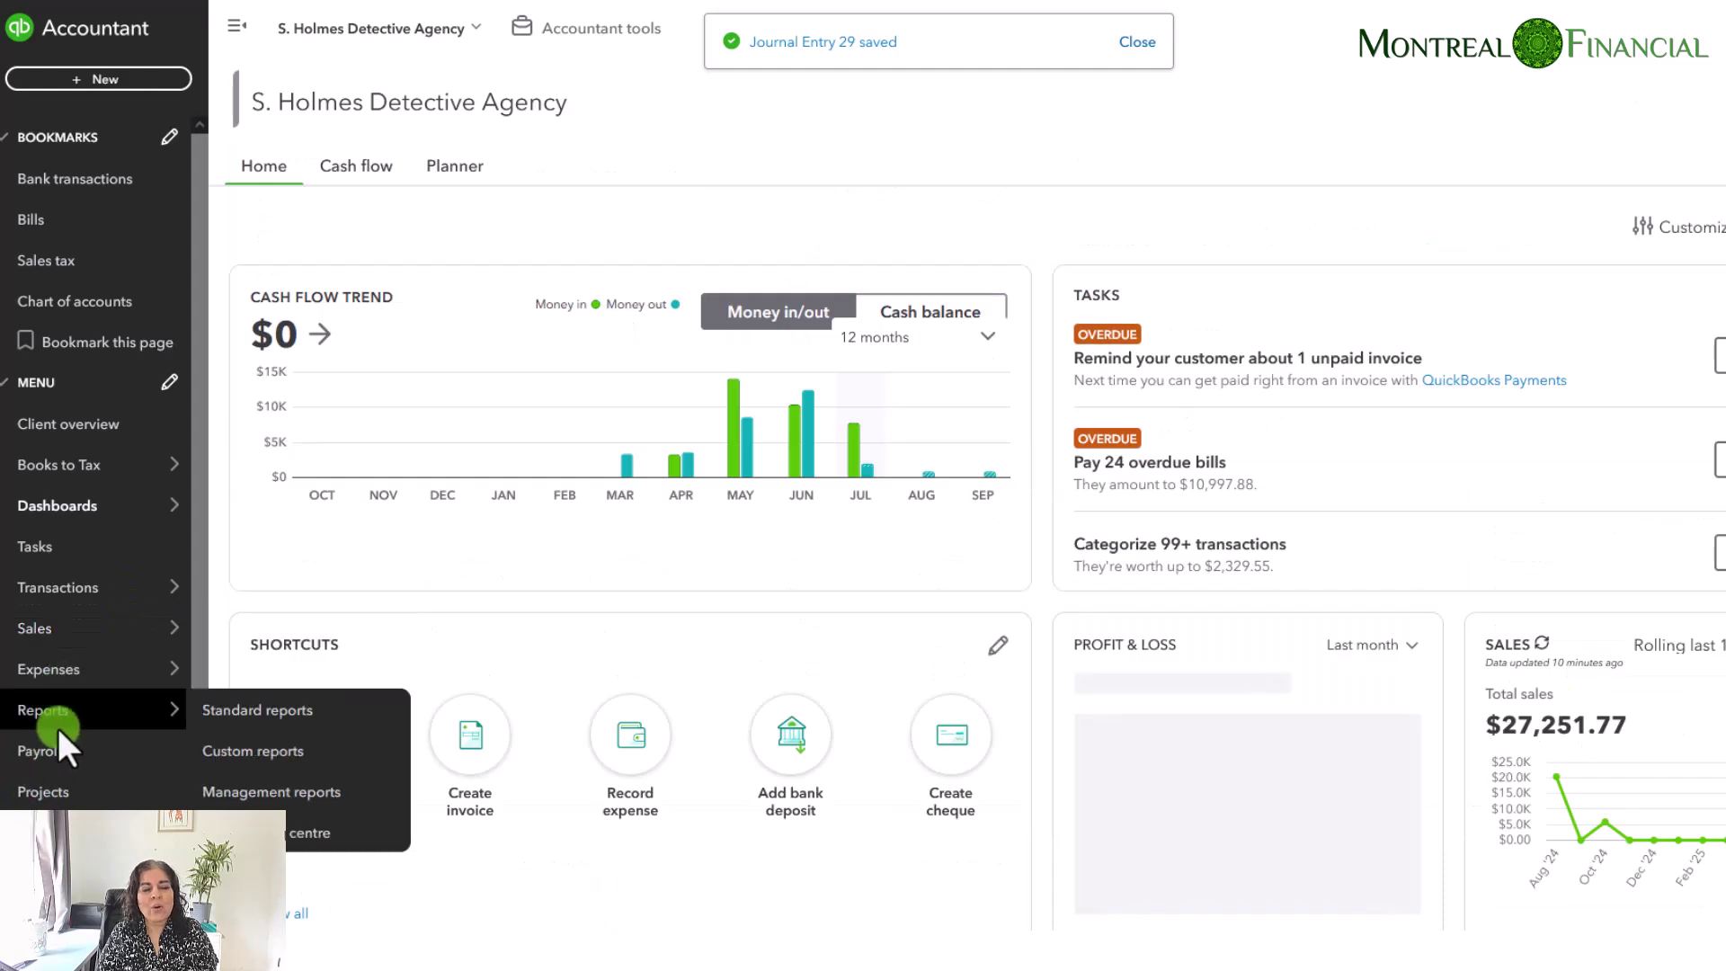
left_click(252, 753)
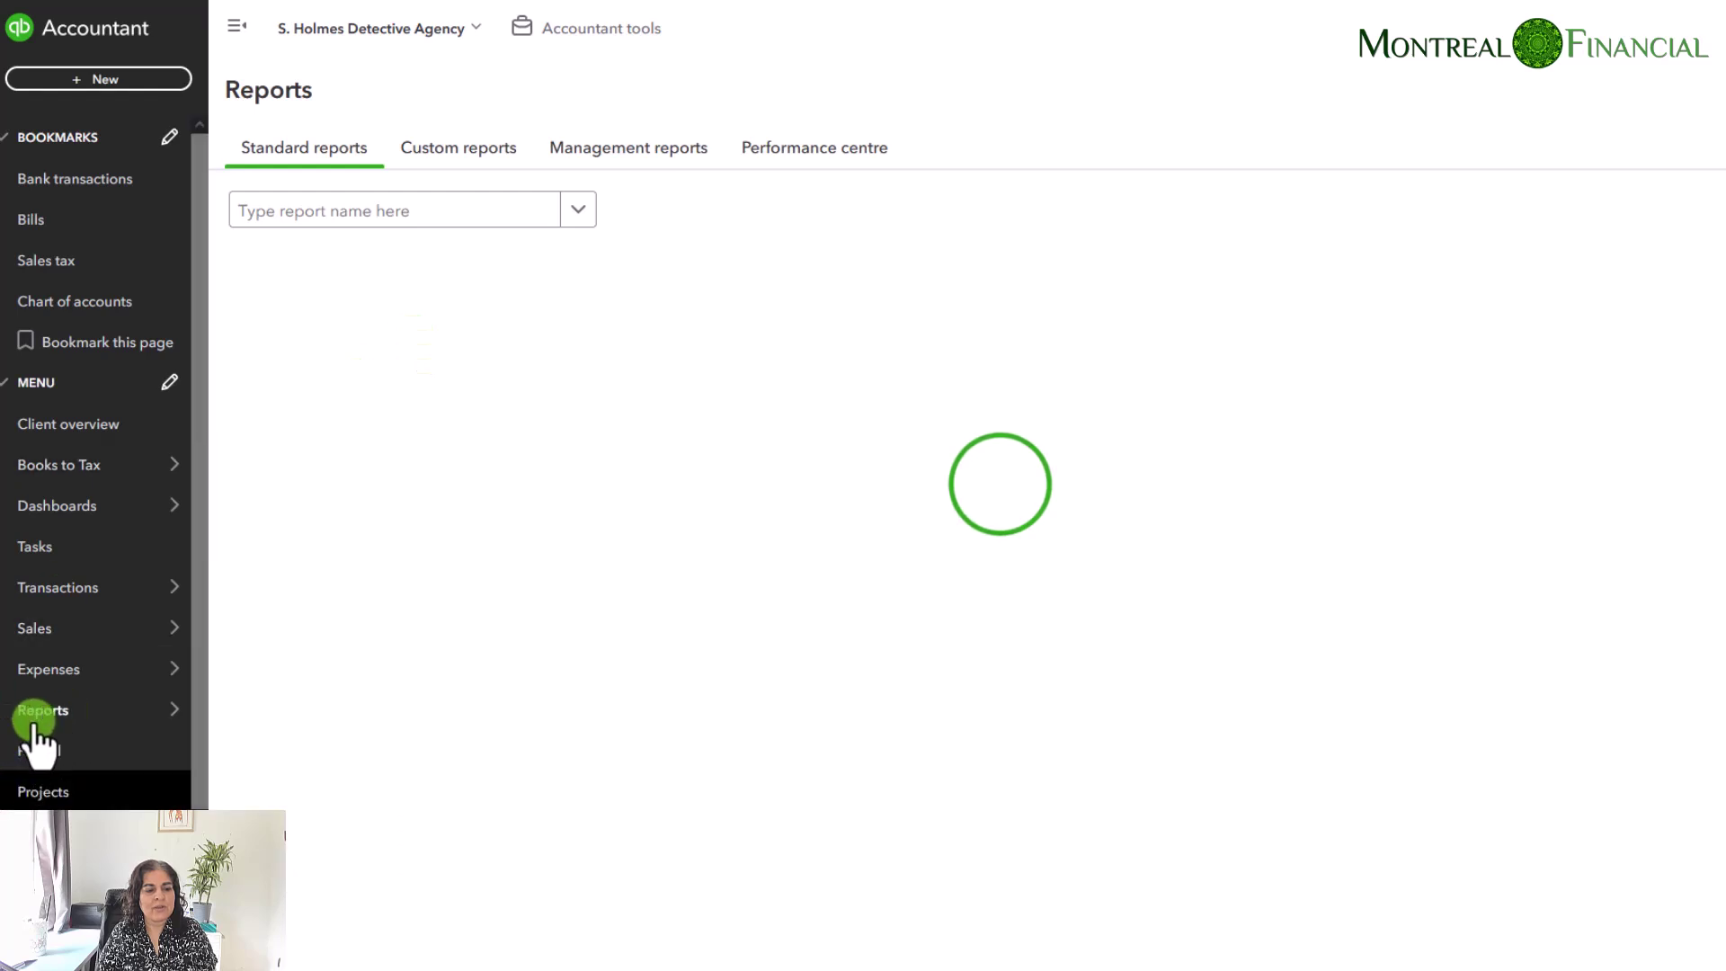
Step: Open the July 2025 Profit and Loss report showing Consulting Services 7,500, then start a search
left_click(321, 421)
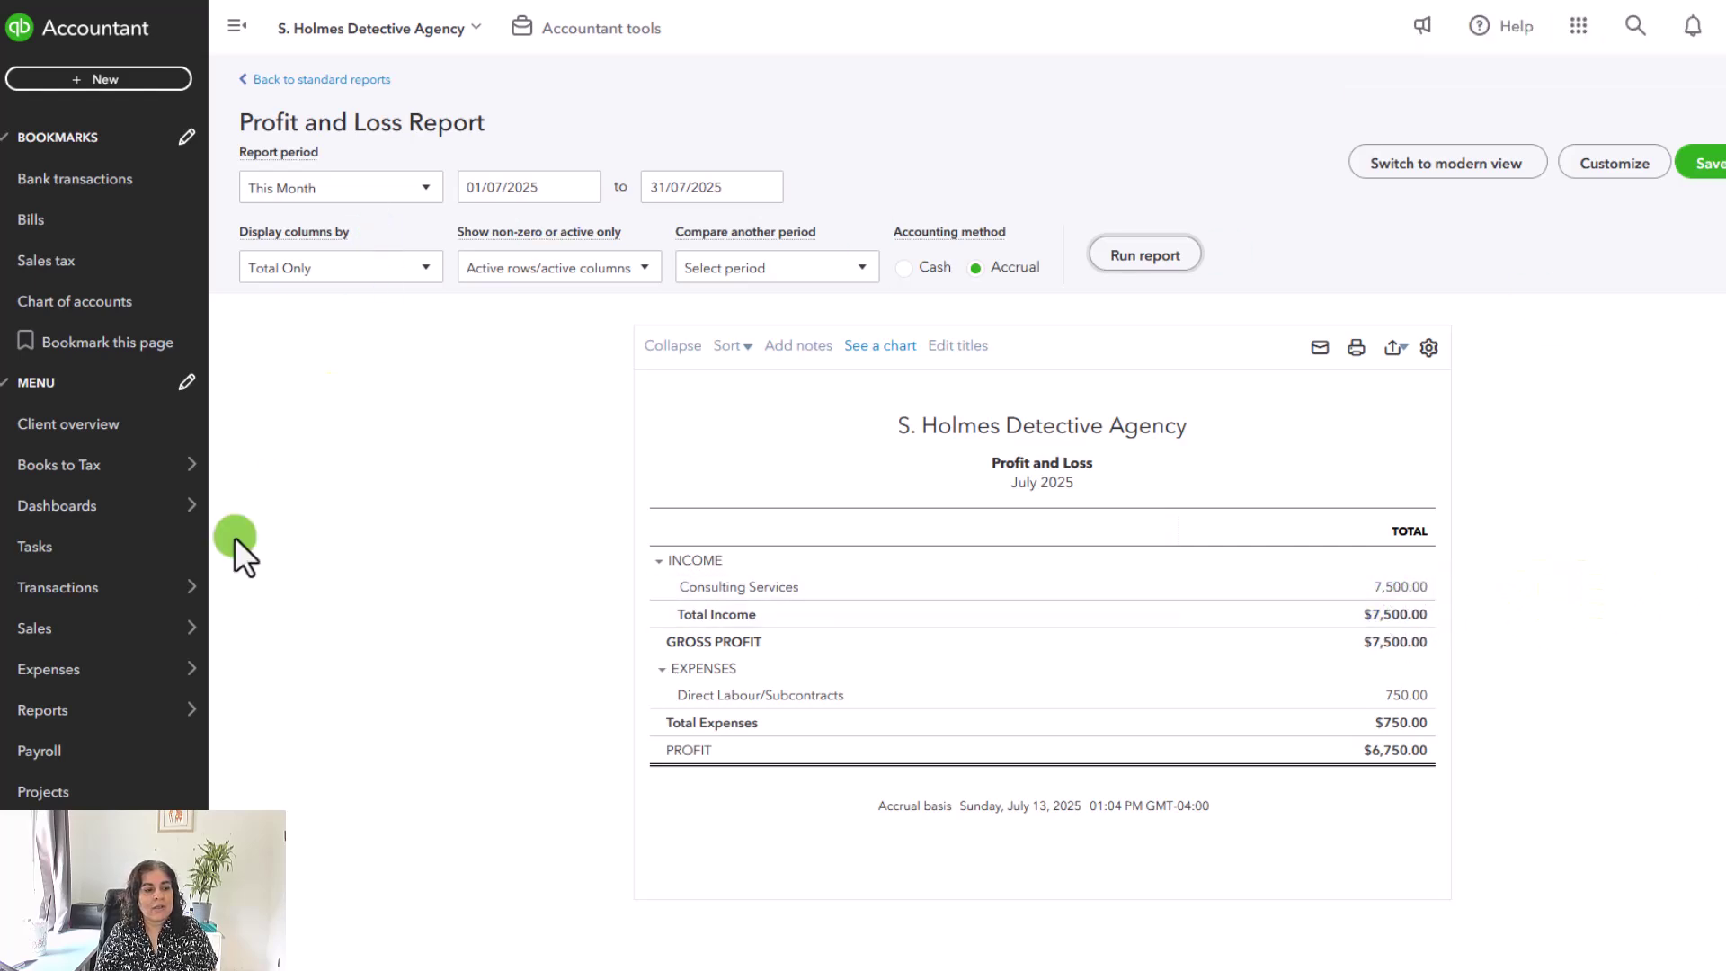
left_click(1633, 25)
Step: Reverse Journal Entry 29 and save the reversal as 29R dated 01/08/2025
left_click(1188, 230)
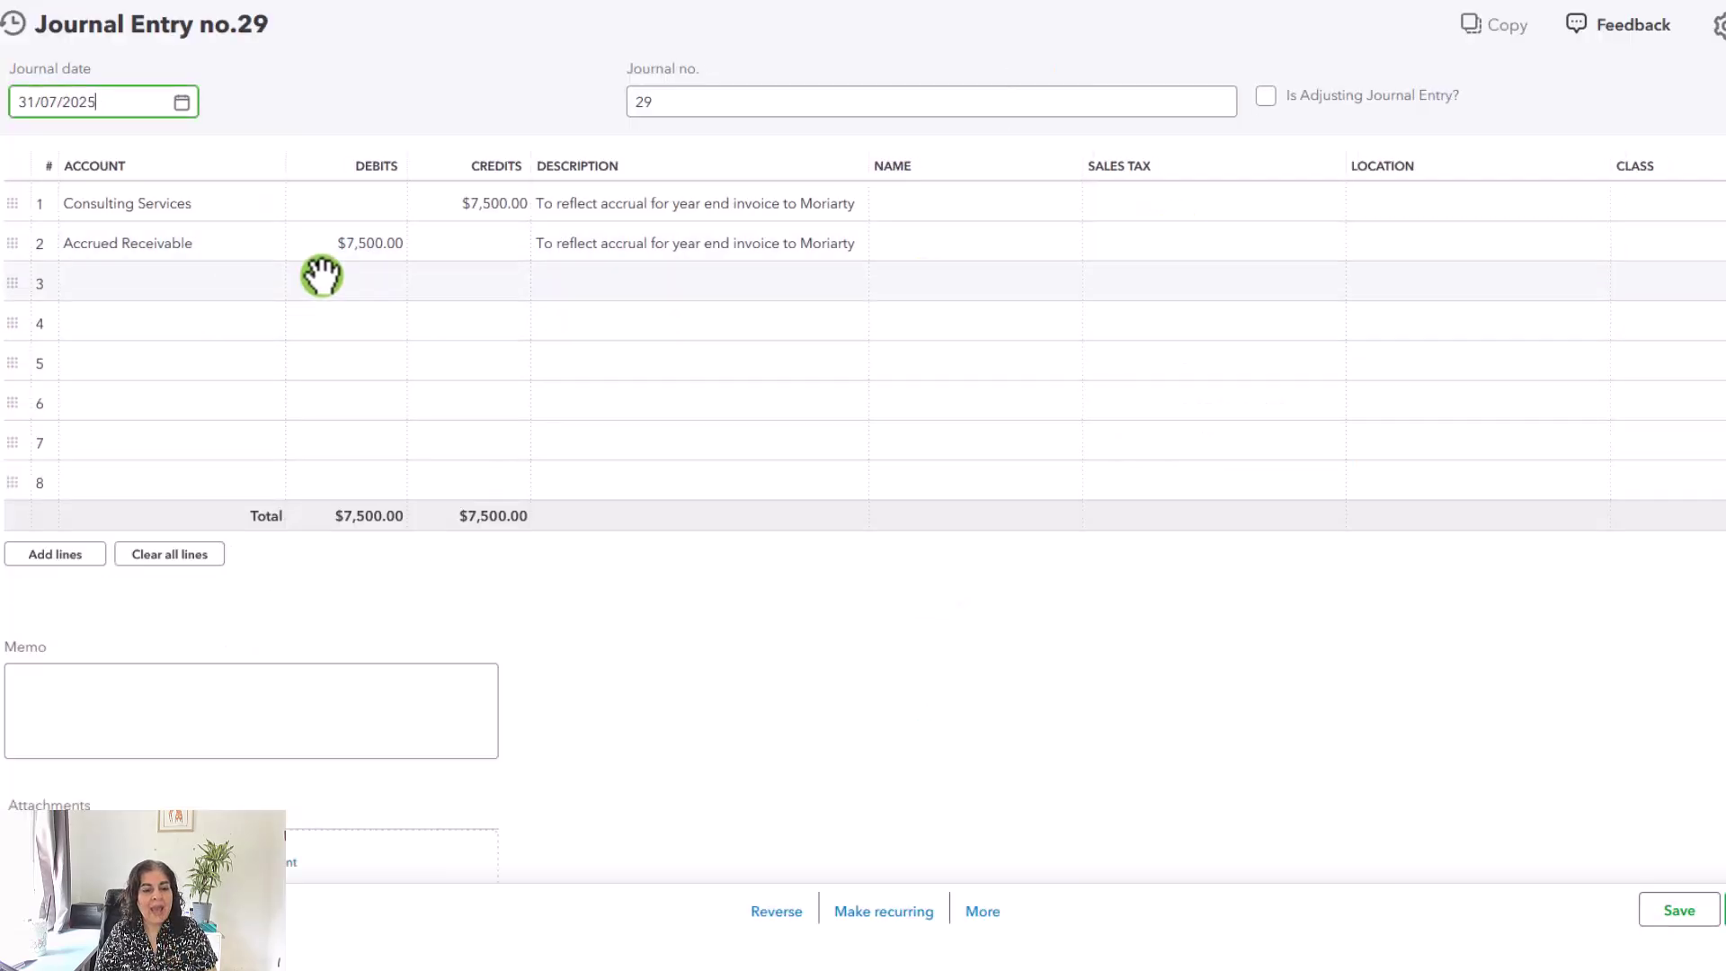
left_click(772, 912)
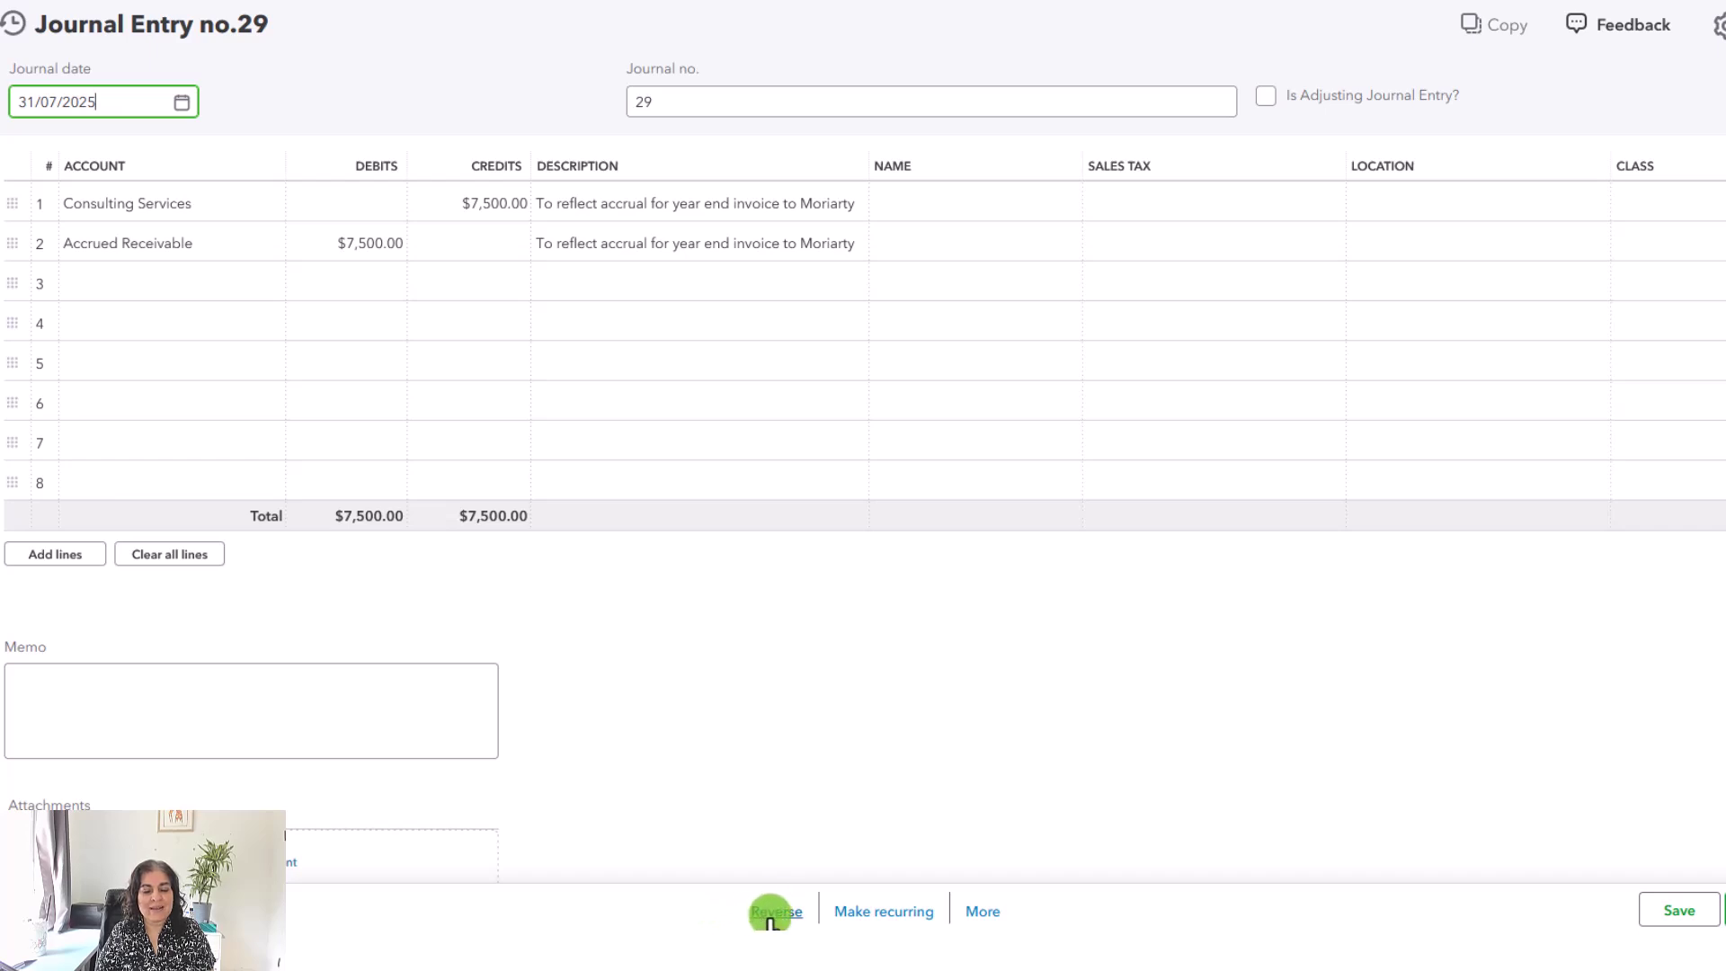
left_click(773, 912)
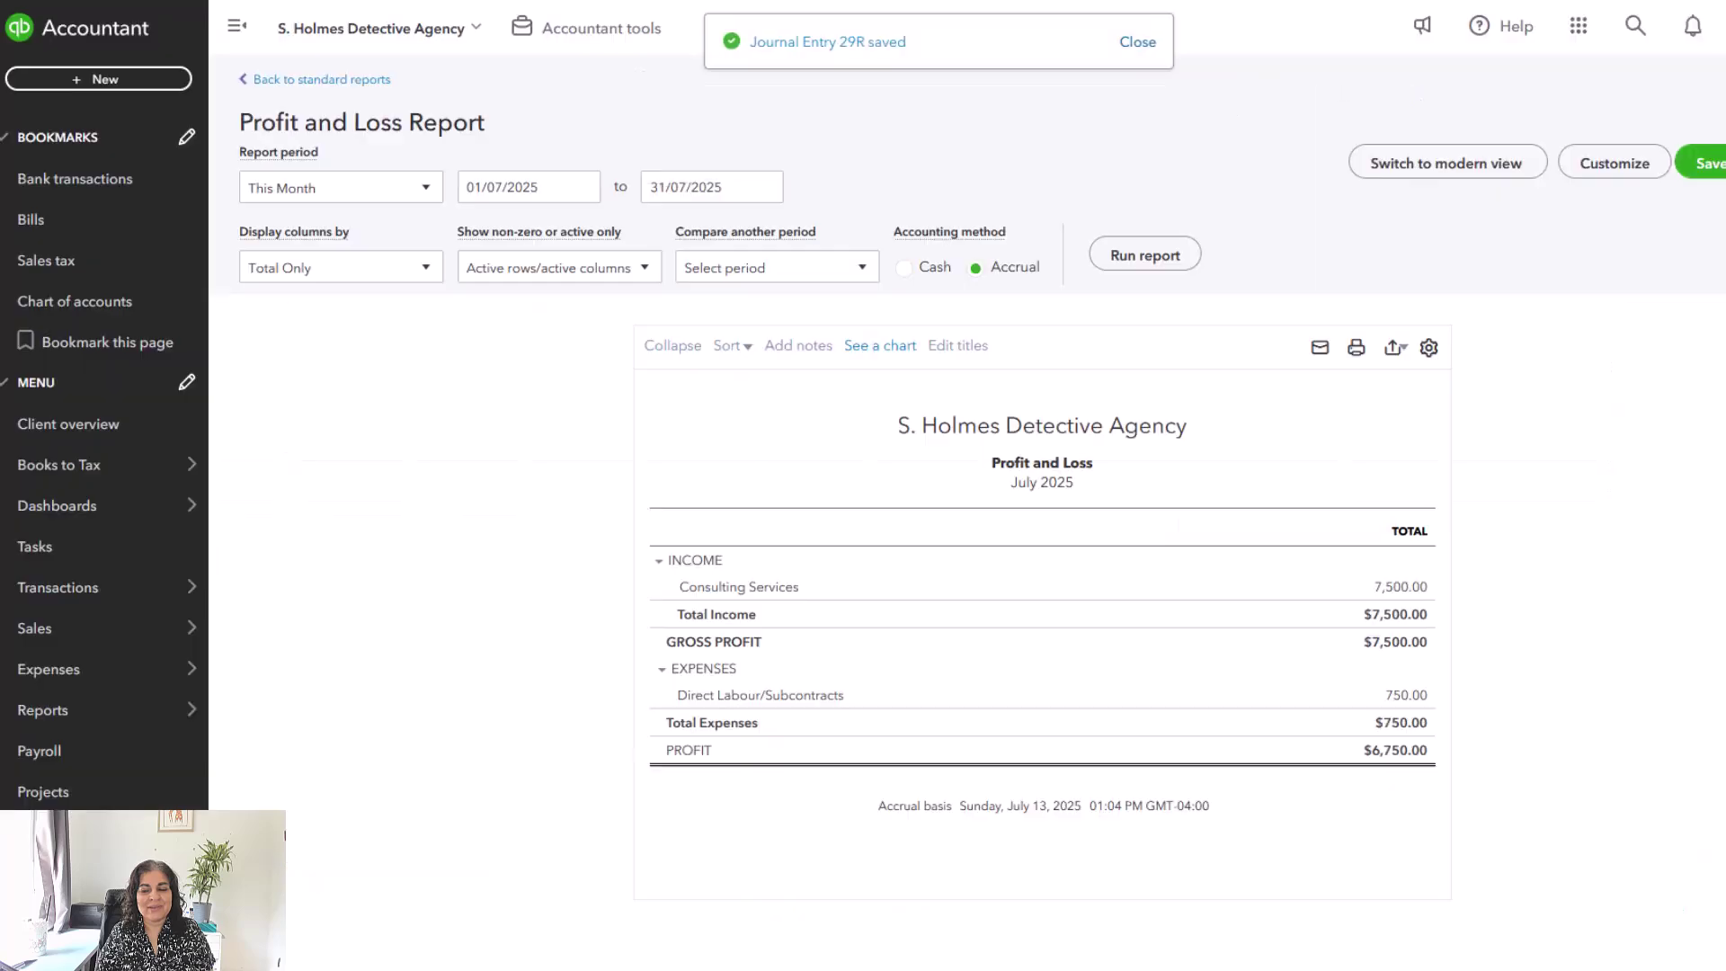
Step: Start a new invoice billed to Moriarty Inc
left_click(137, 79)
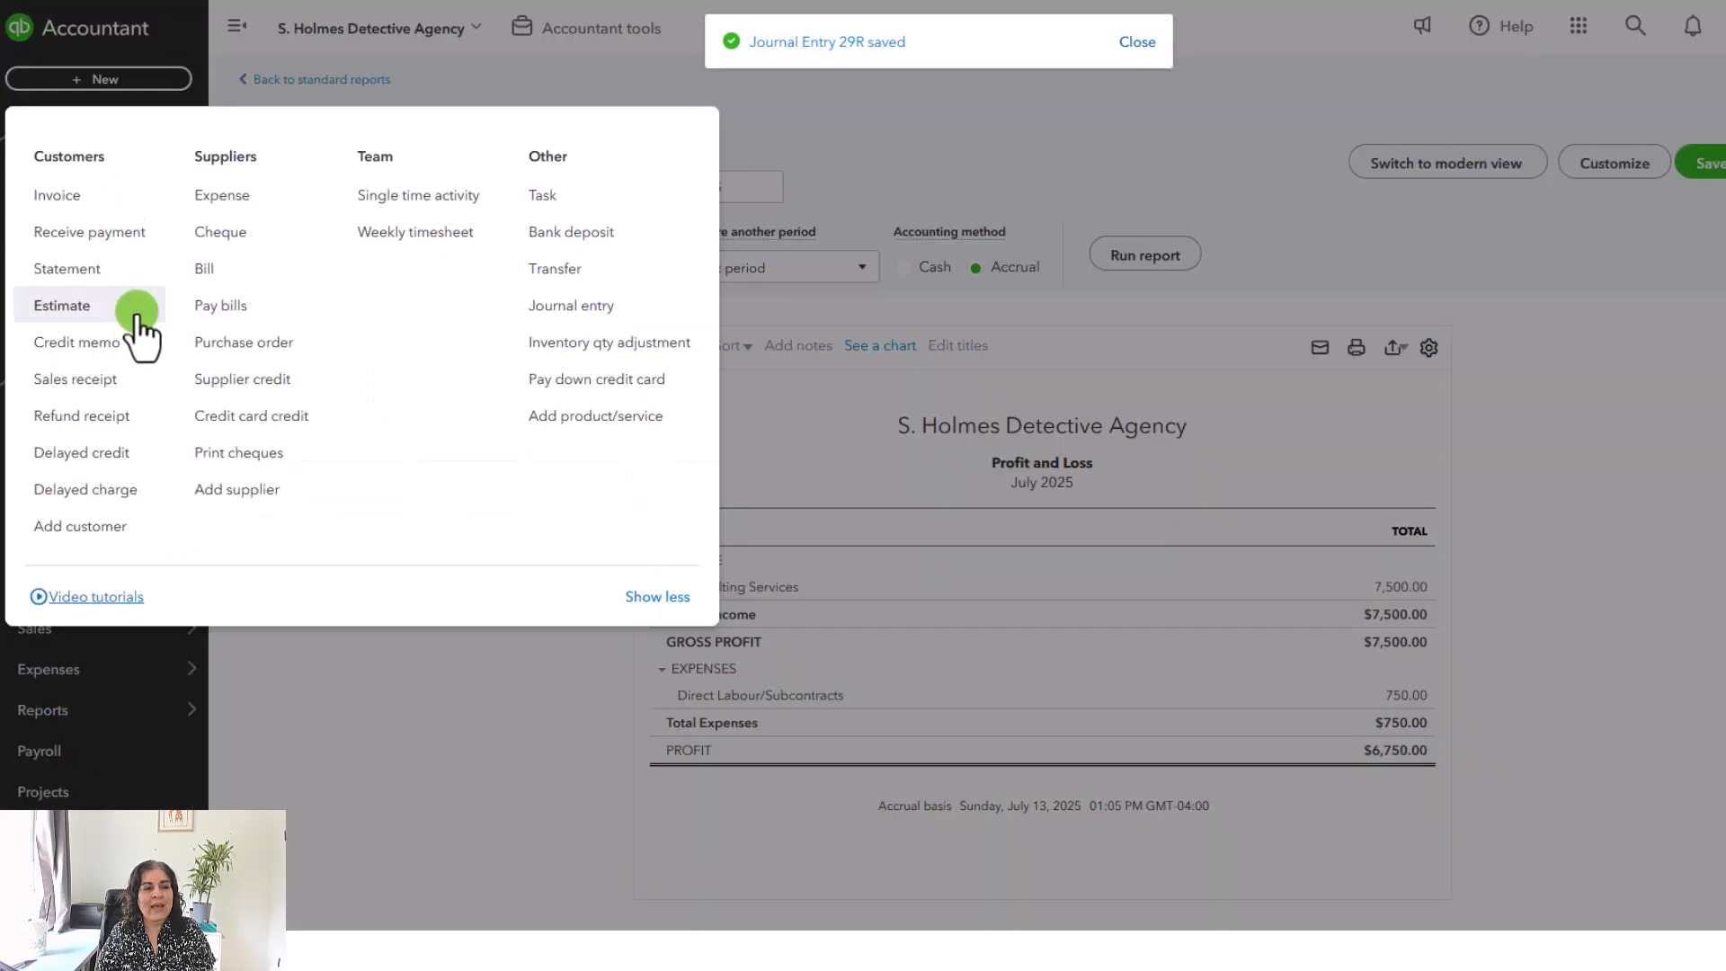
key("Escape")
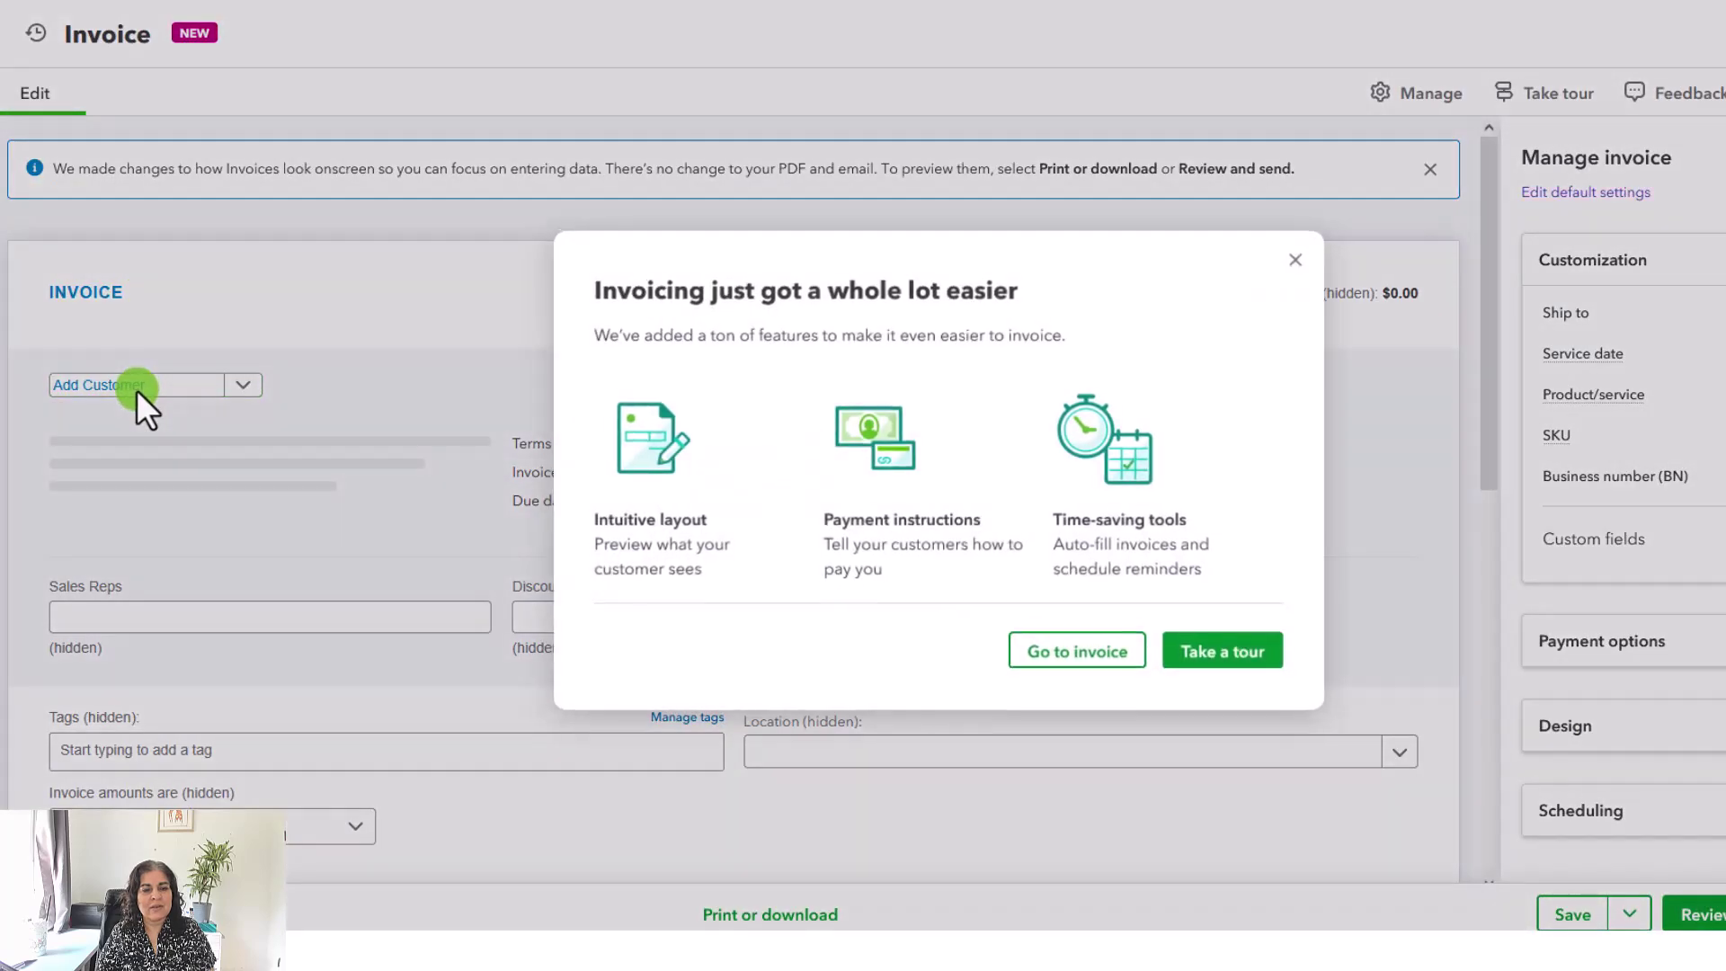
left_click(137, 390)
left_click(139, 393)
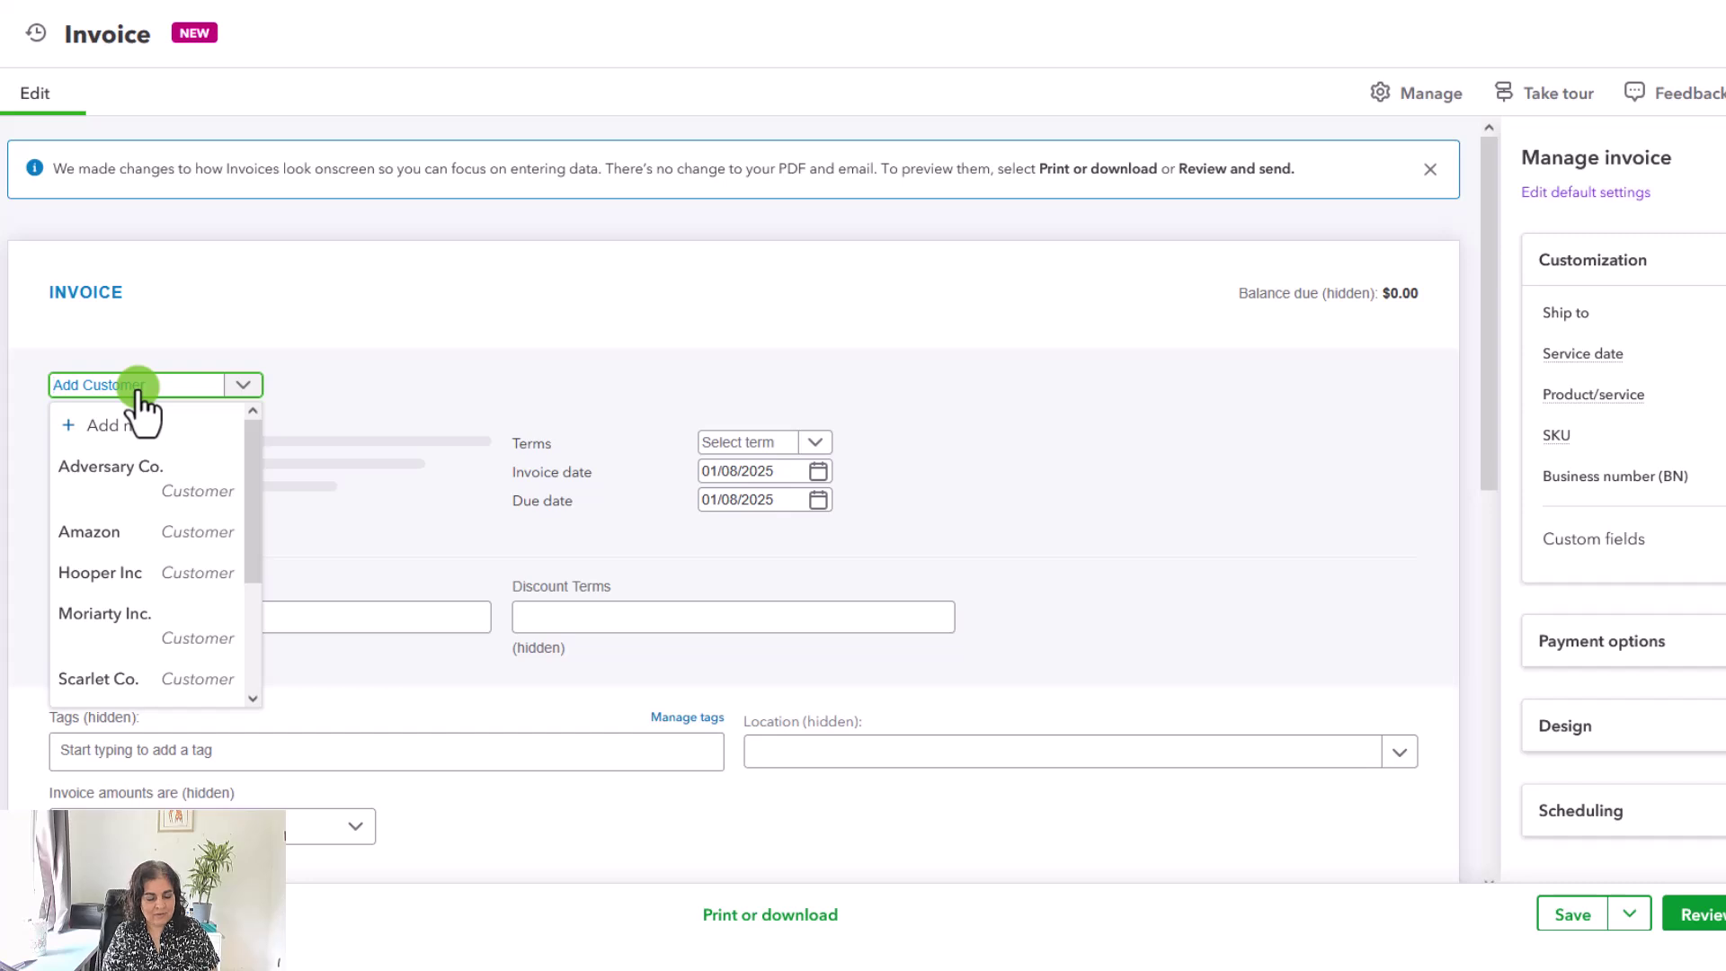
left_click(115, 629)
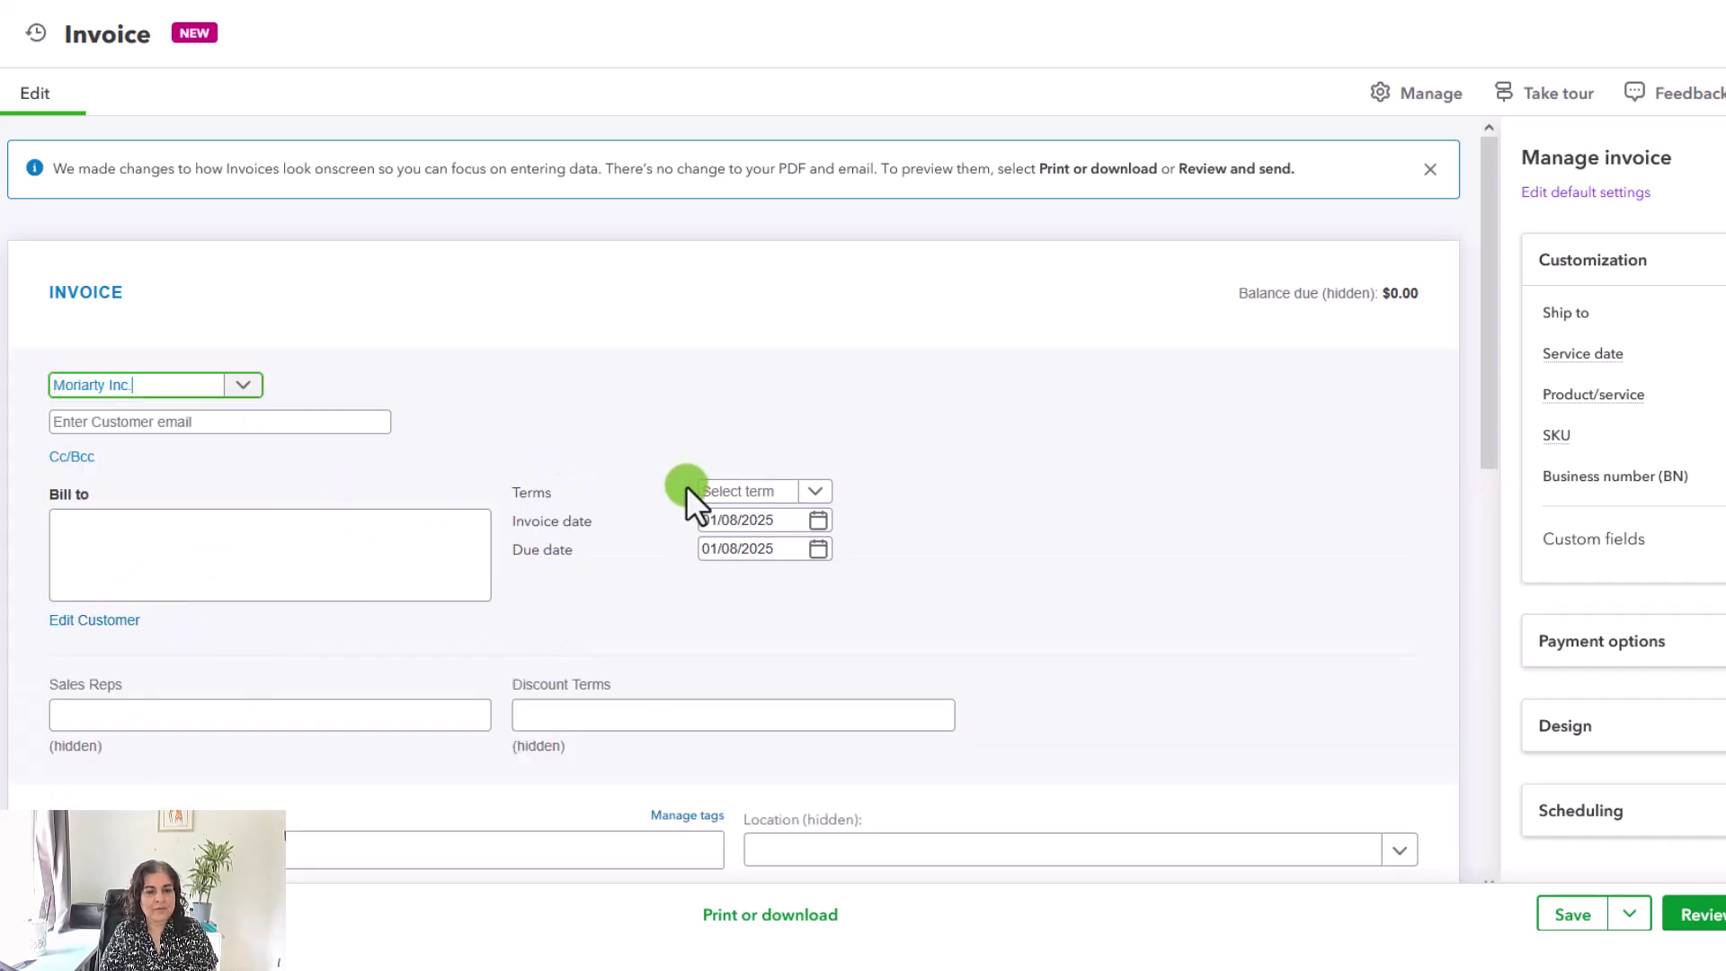
Step: Add Consulting Services at rate 10,000 plus 13% HST and save the $11,300 invoice
scroll(485, 648, "down", 2)
scroll(511, 672, "down", 3)
left_click(269, 557)
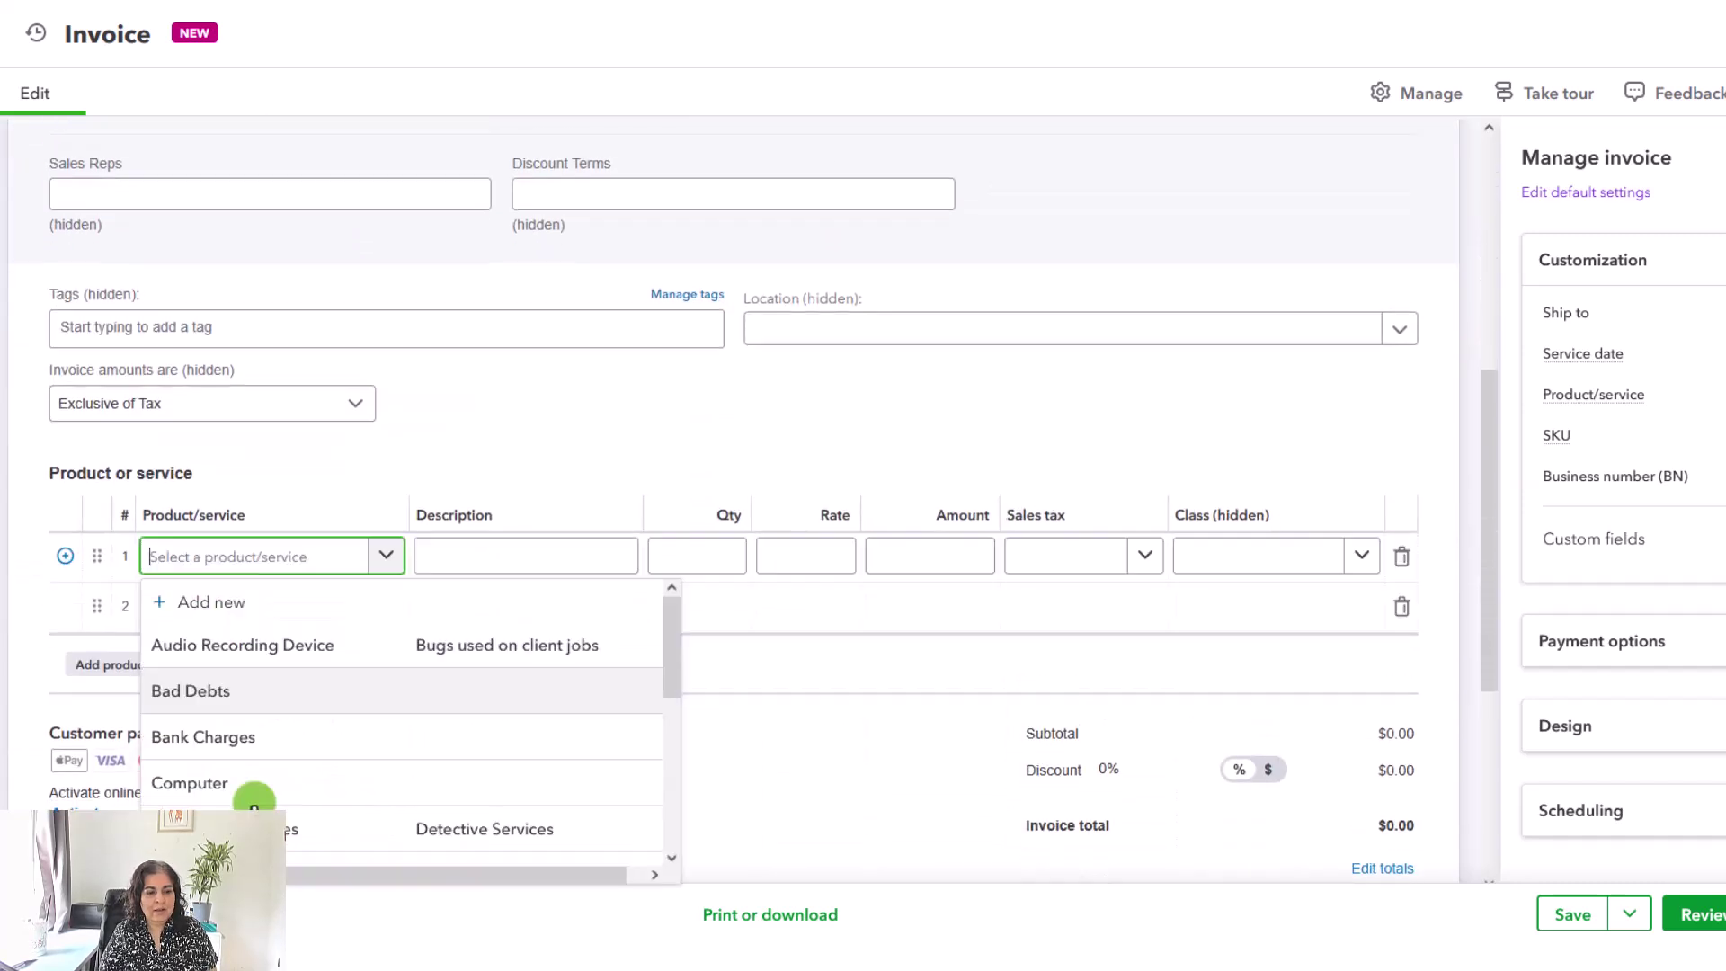
left_click(225, 829)
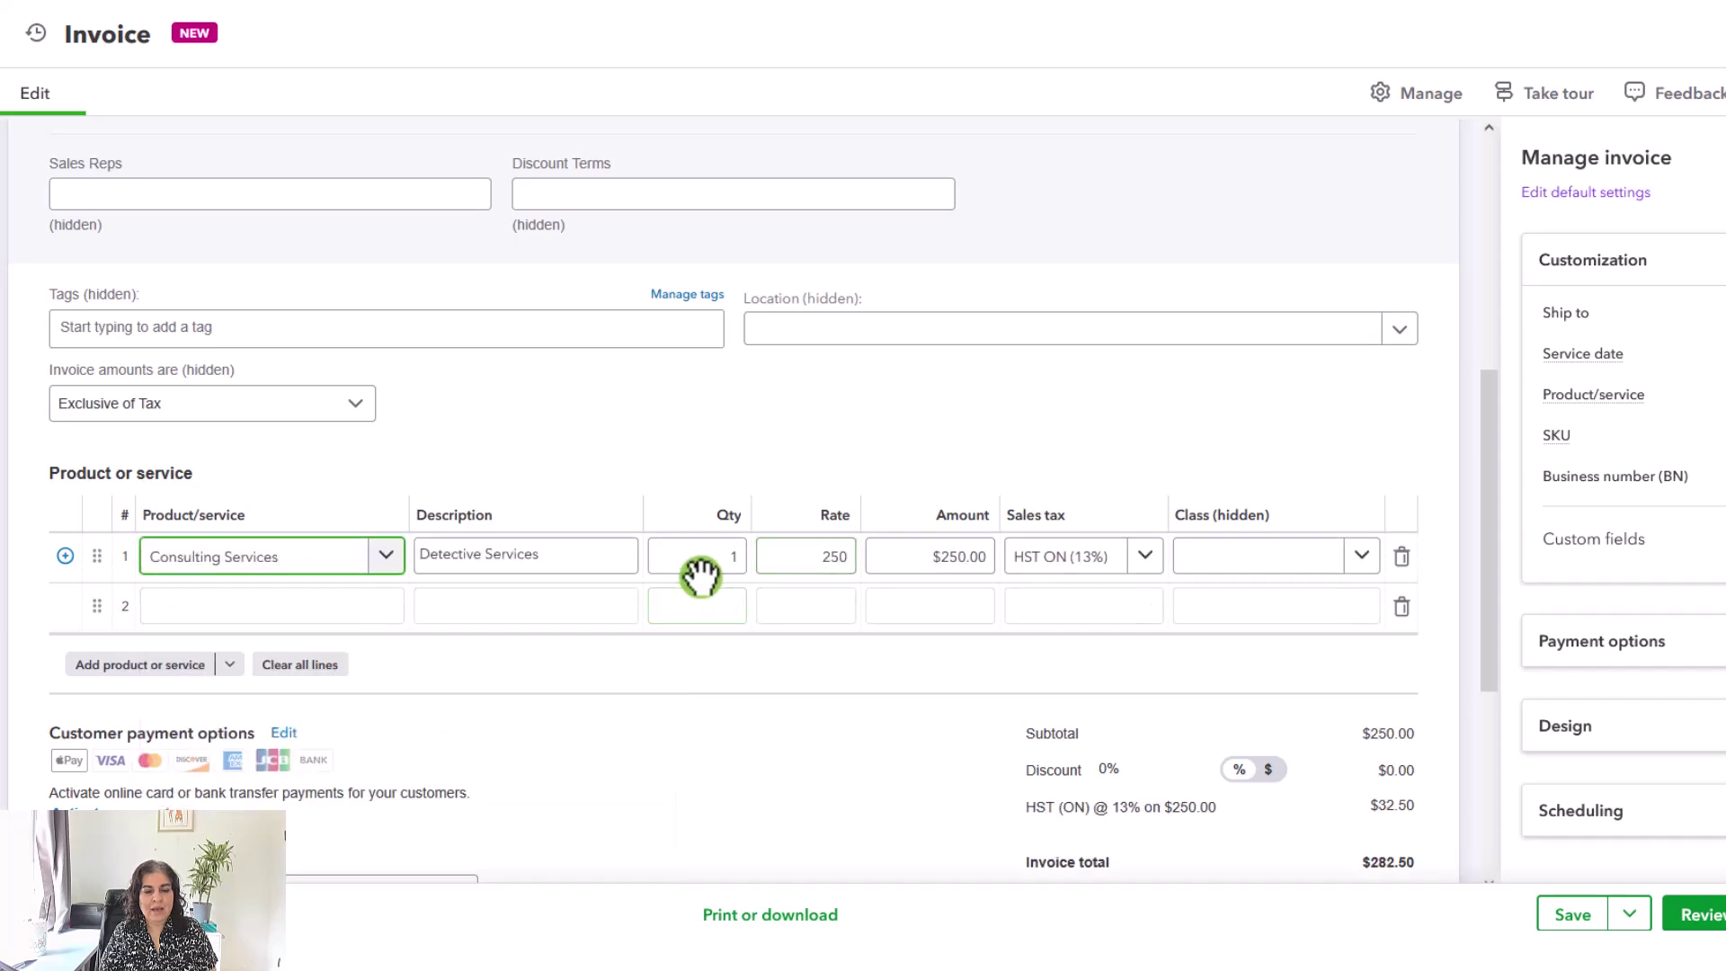
left_click(779, 552)
type("10,000")
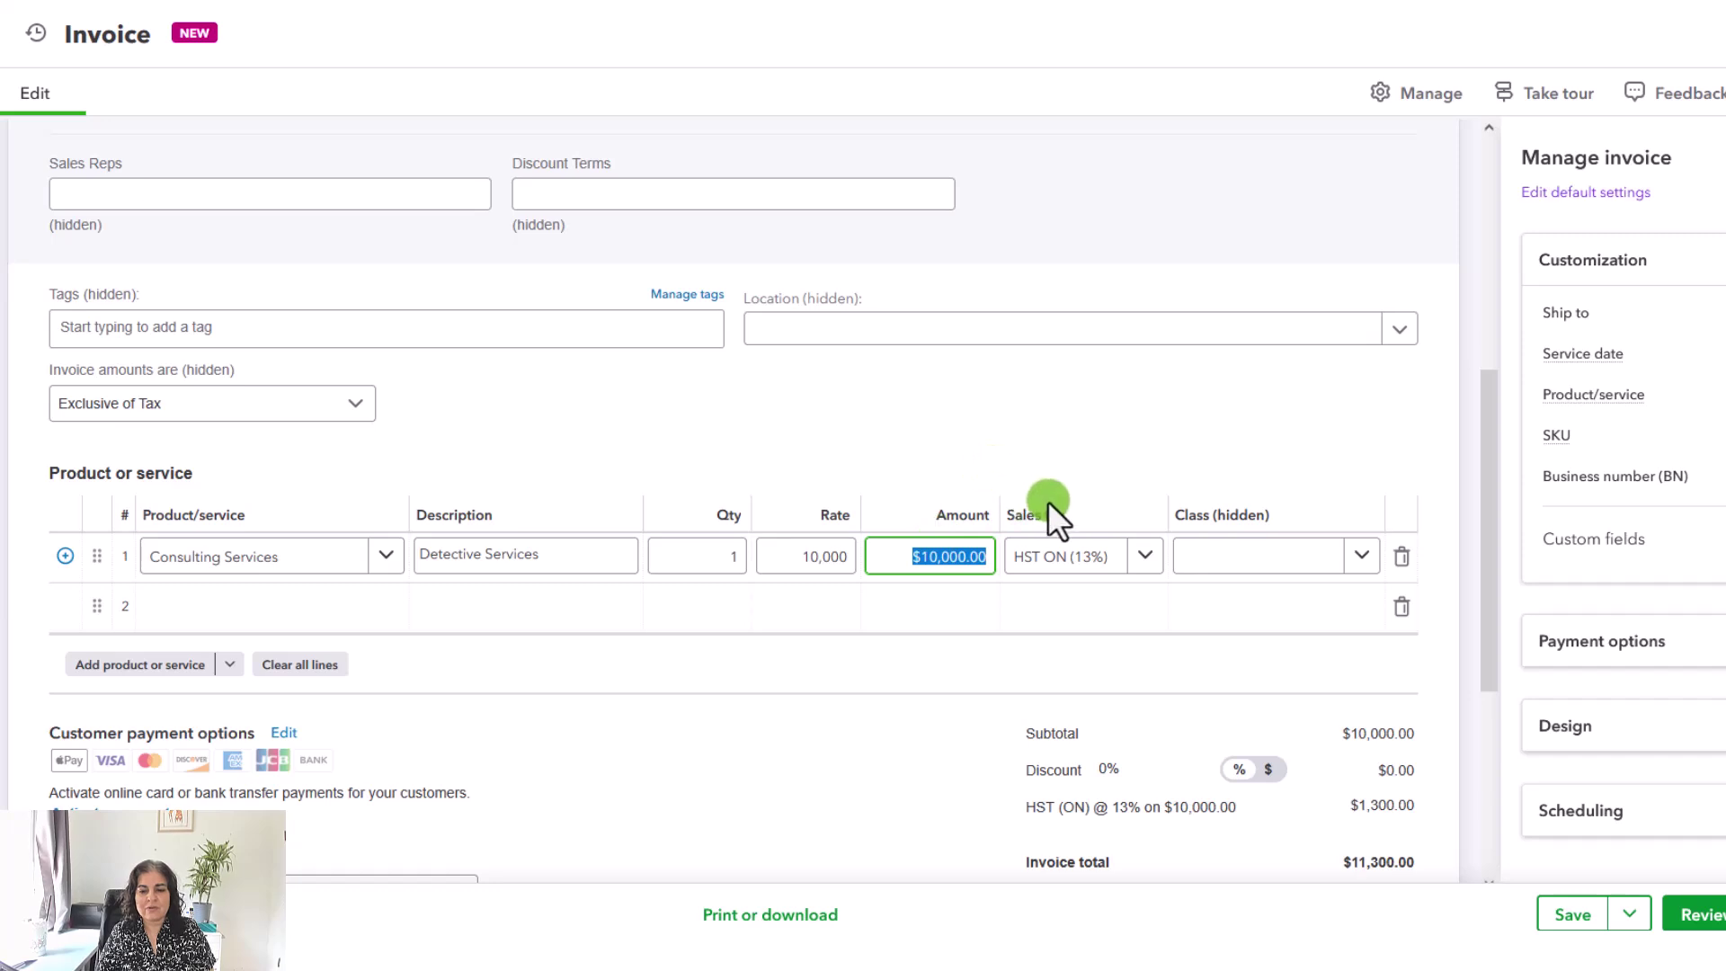
scroll(1124, 563, "down", 3)
scroll(1443, 800, "up", 3)
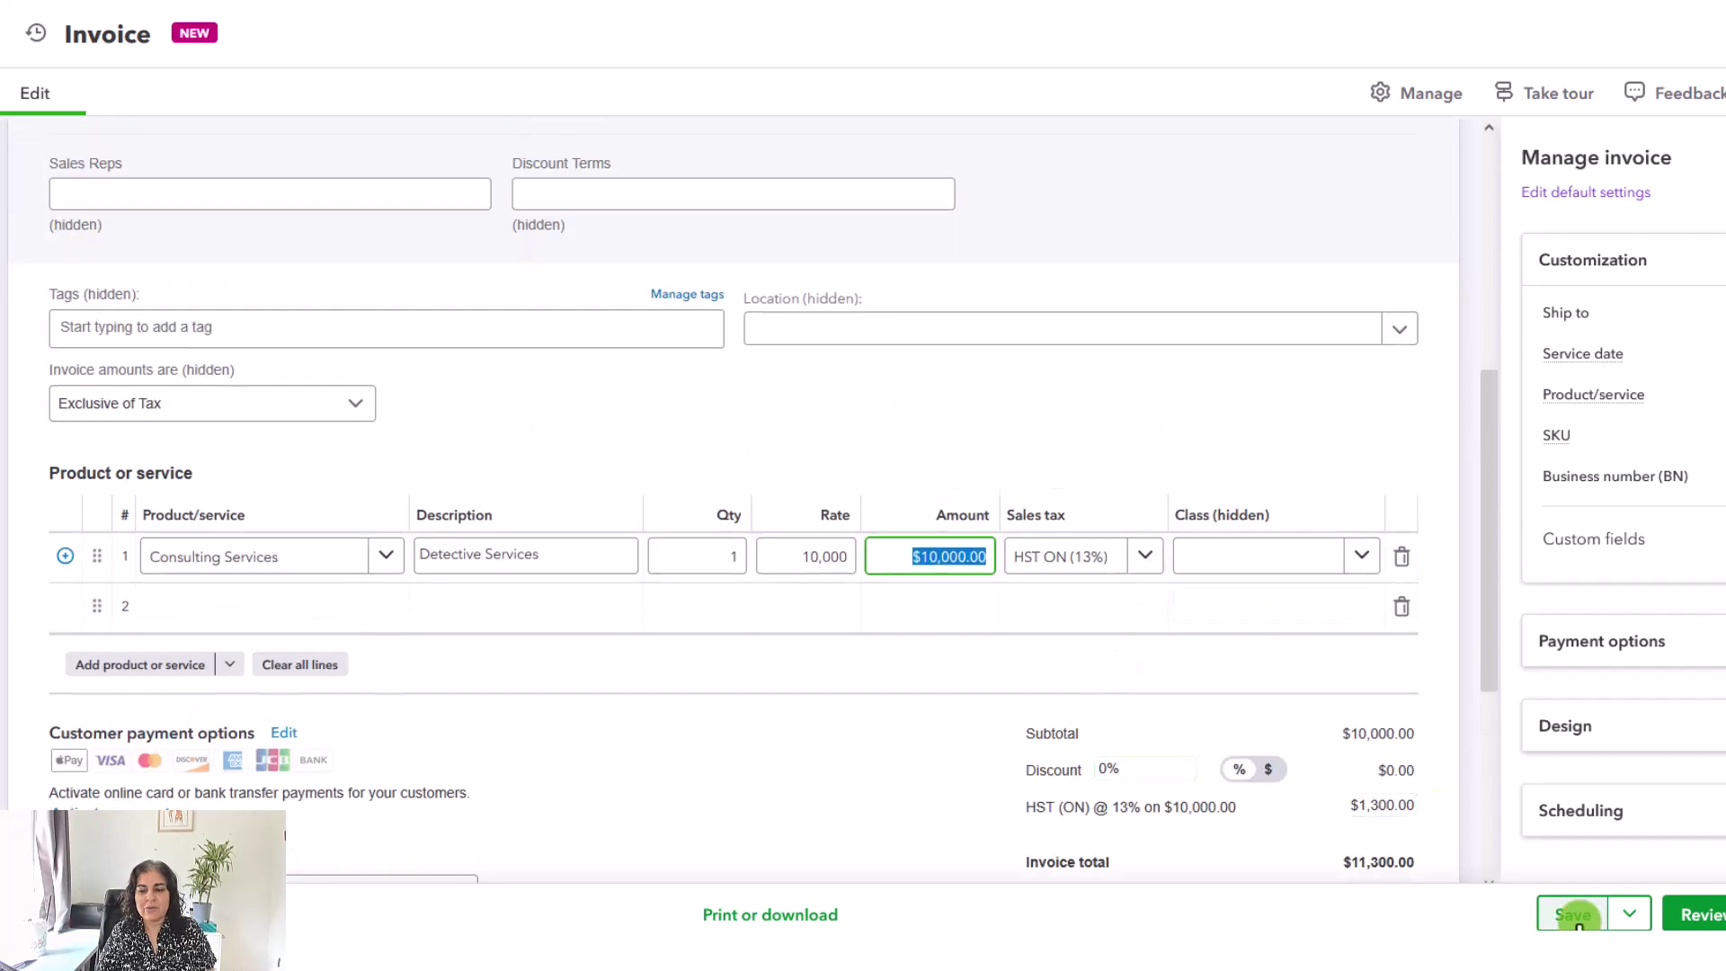
left_click(1630, 914)
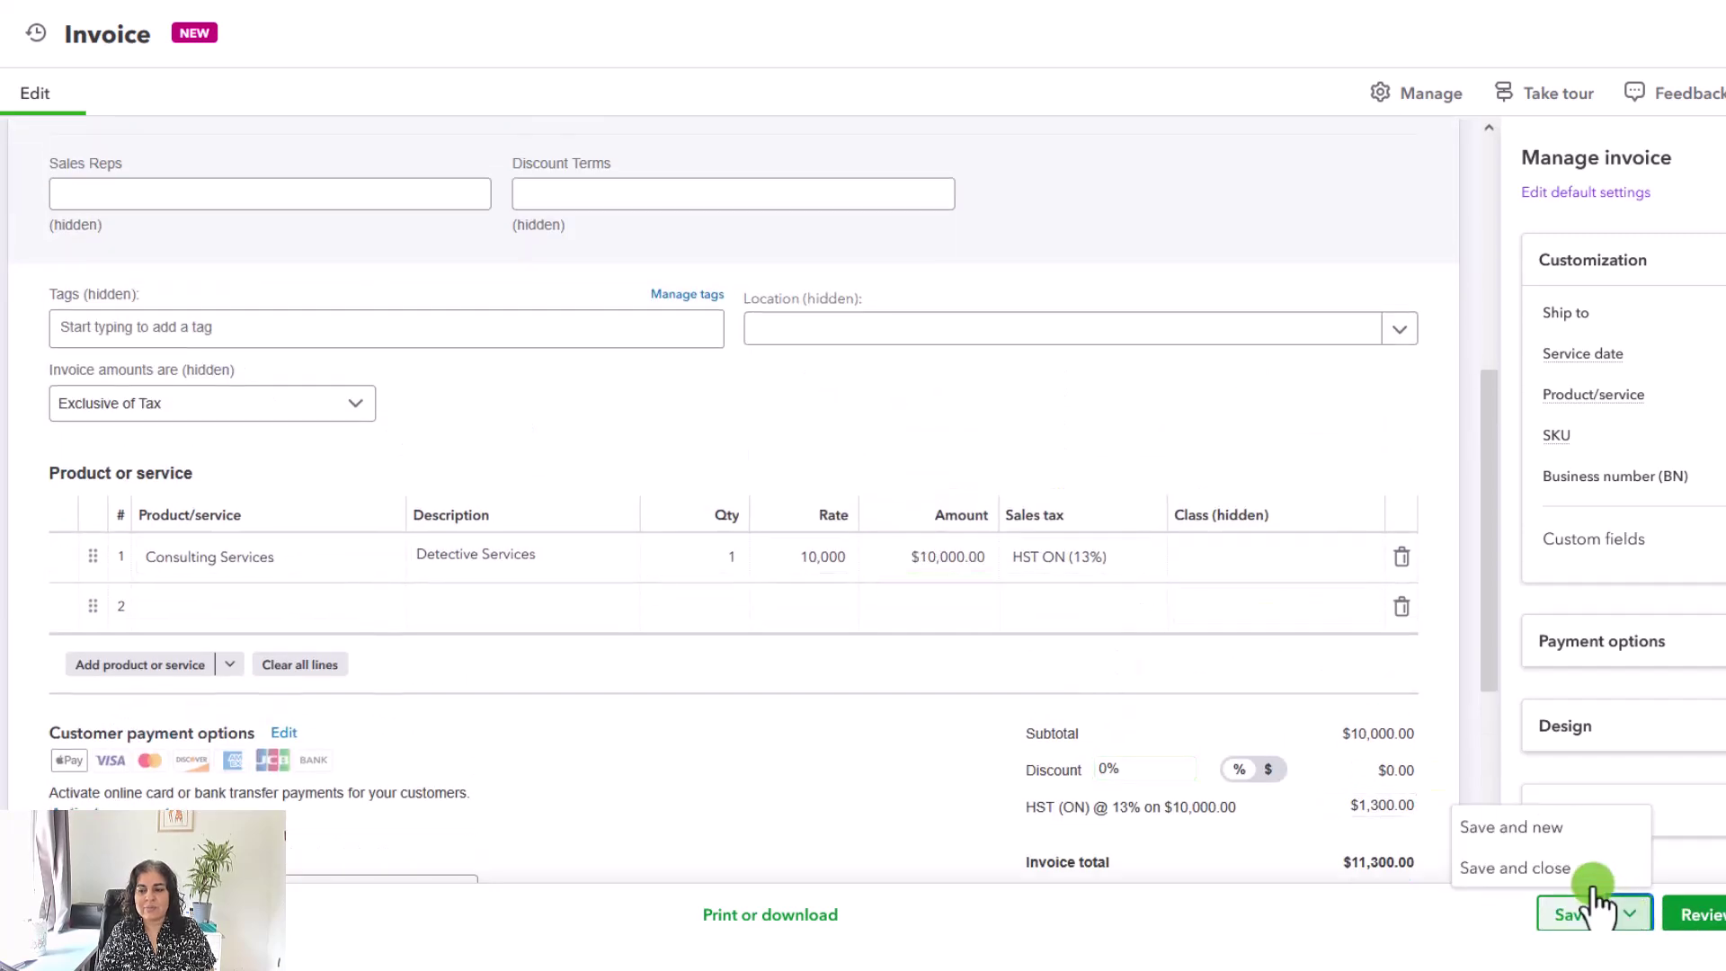
left_click(1561, 867)
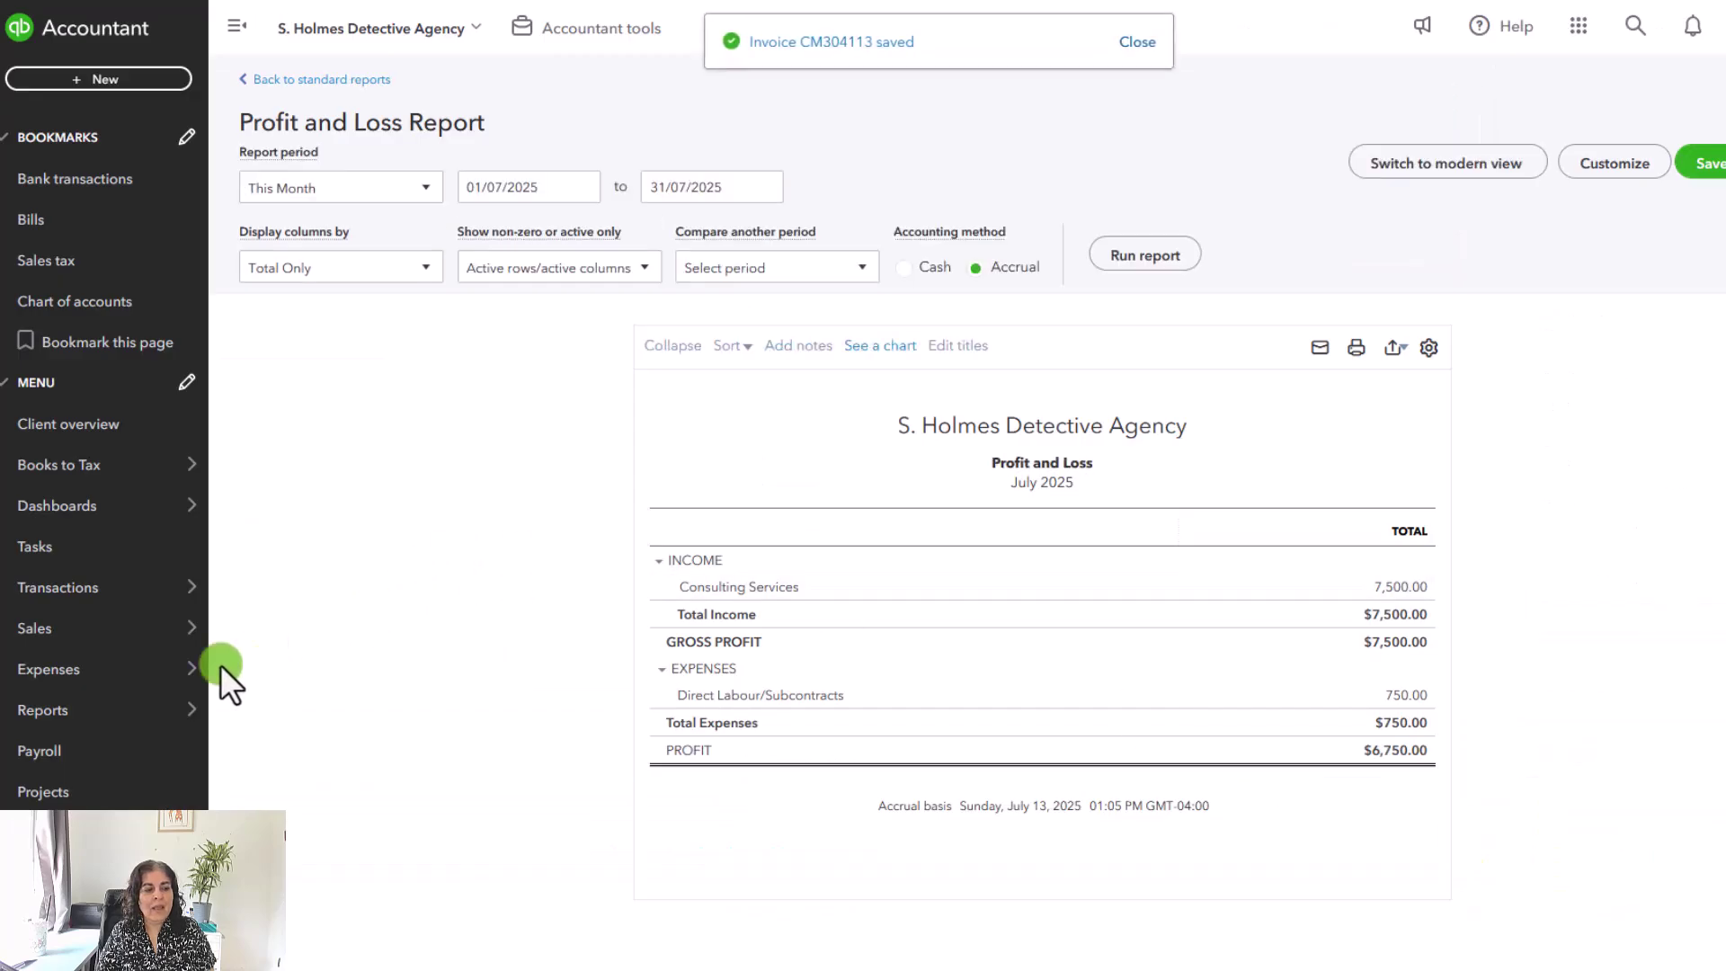
Step: Open the standard Profit and Loss report for this month, July 2025
mouse_move(34, 716)
left_click(286, 715)
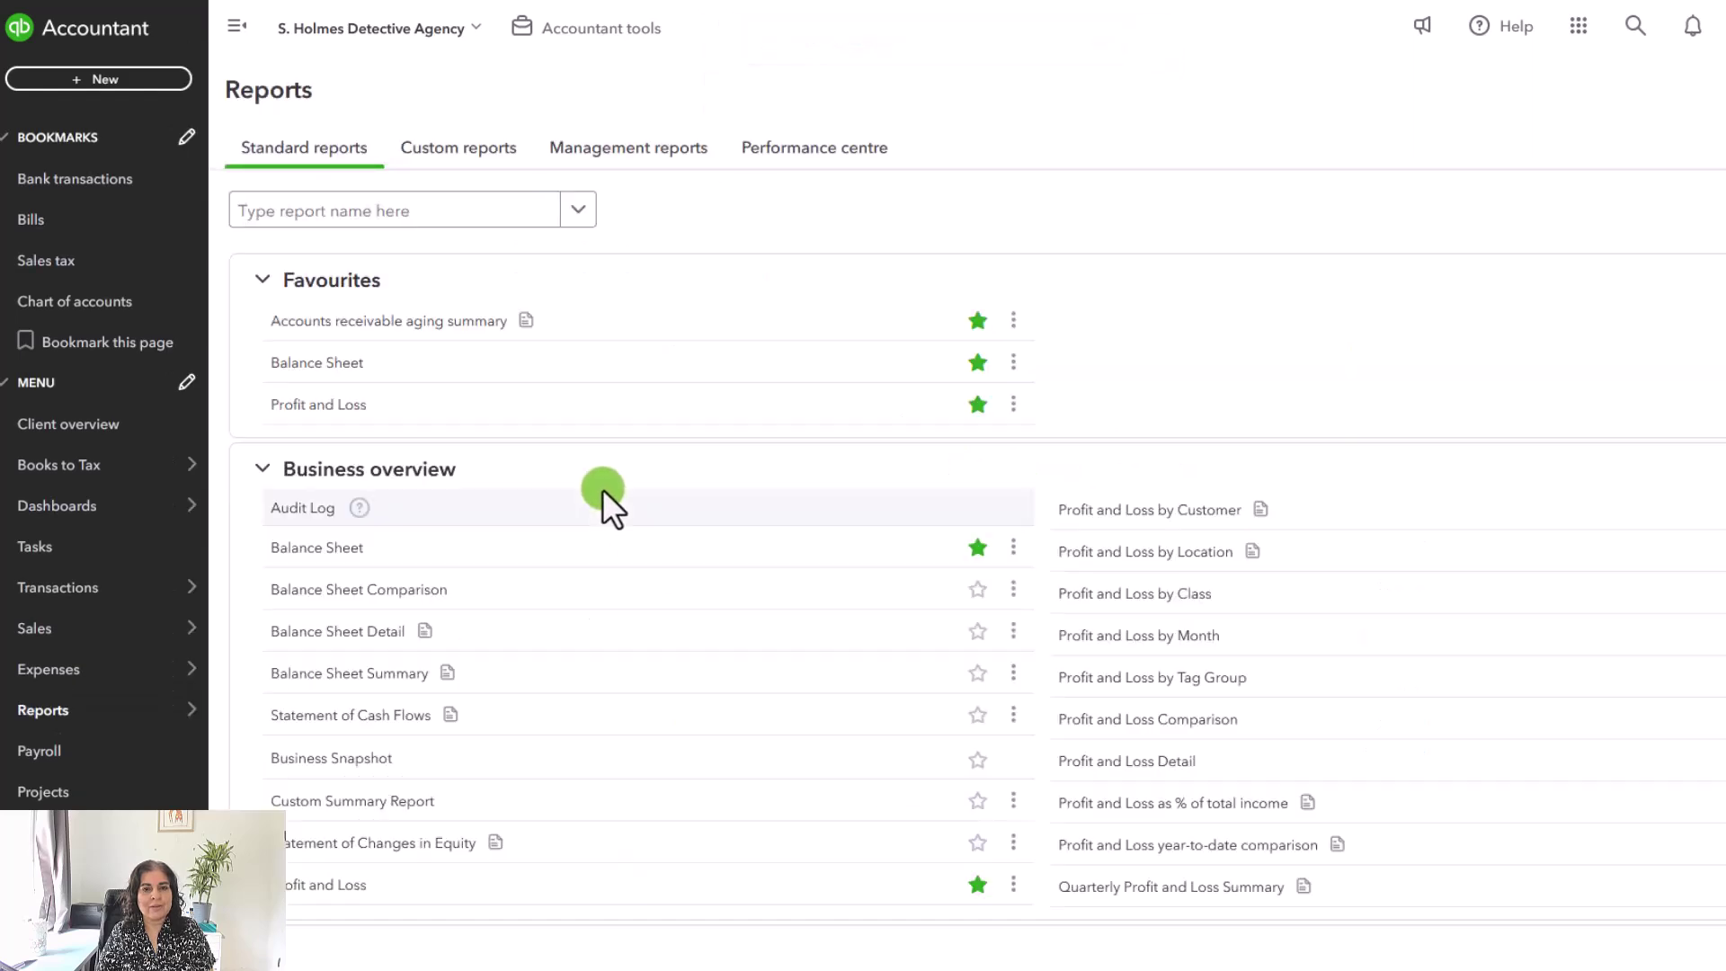
left_click(465, 523)
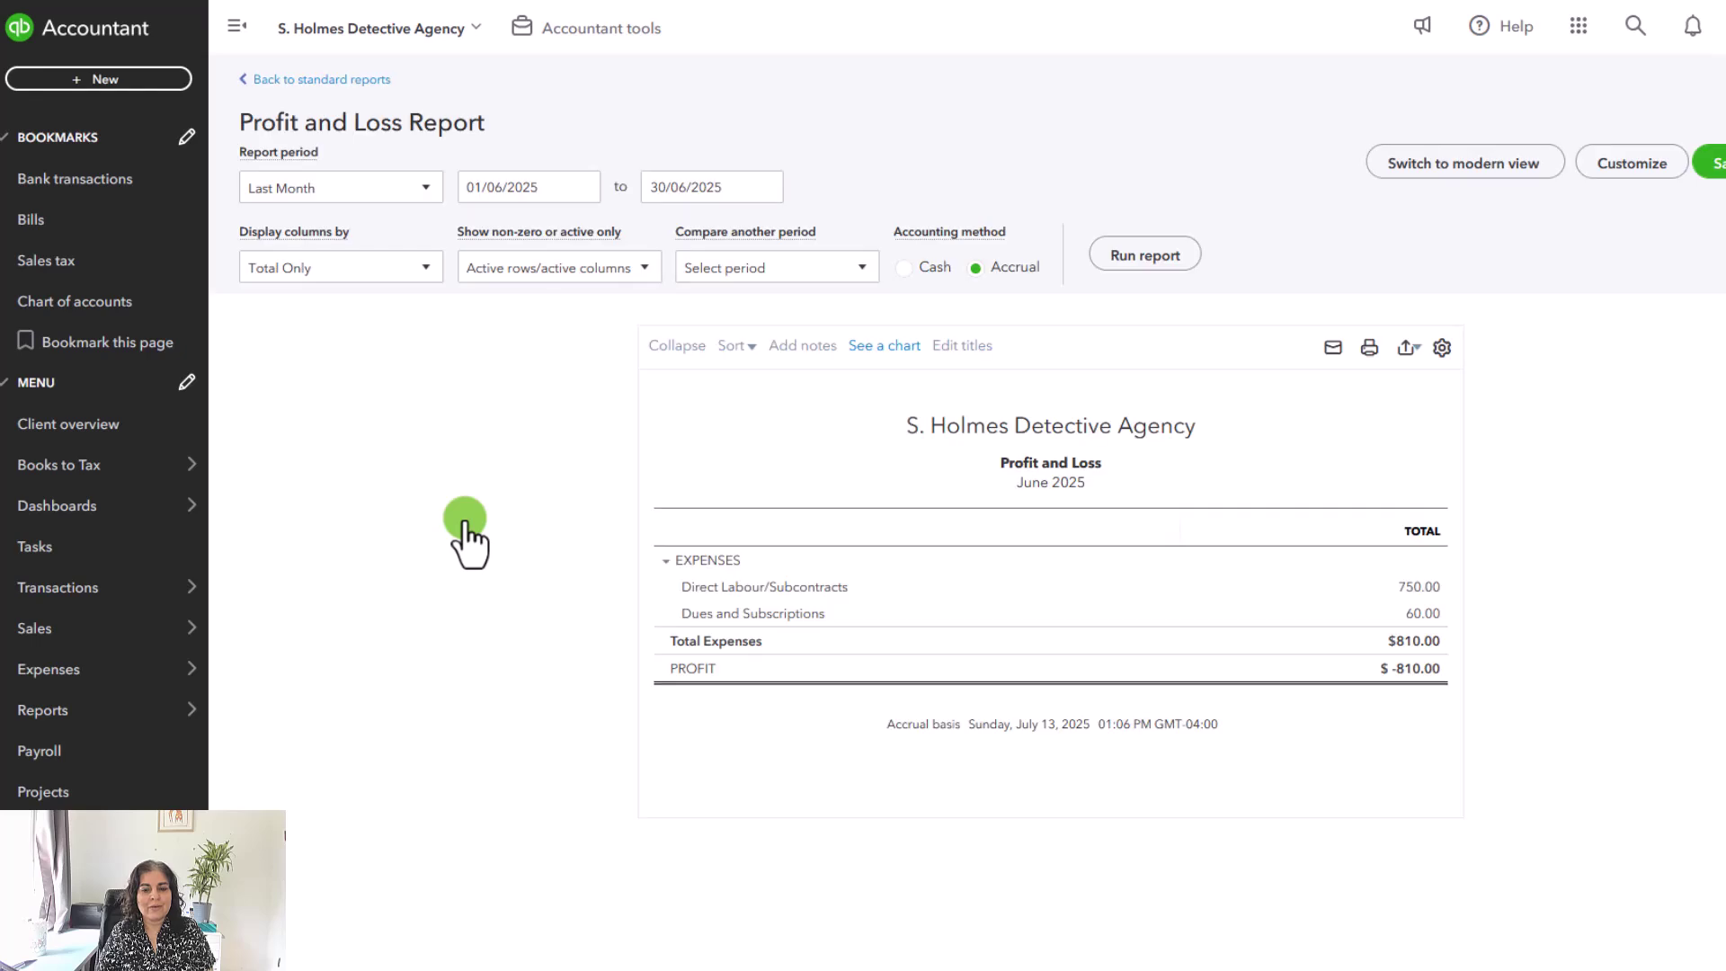
left_click(402, 190)
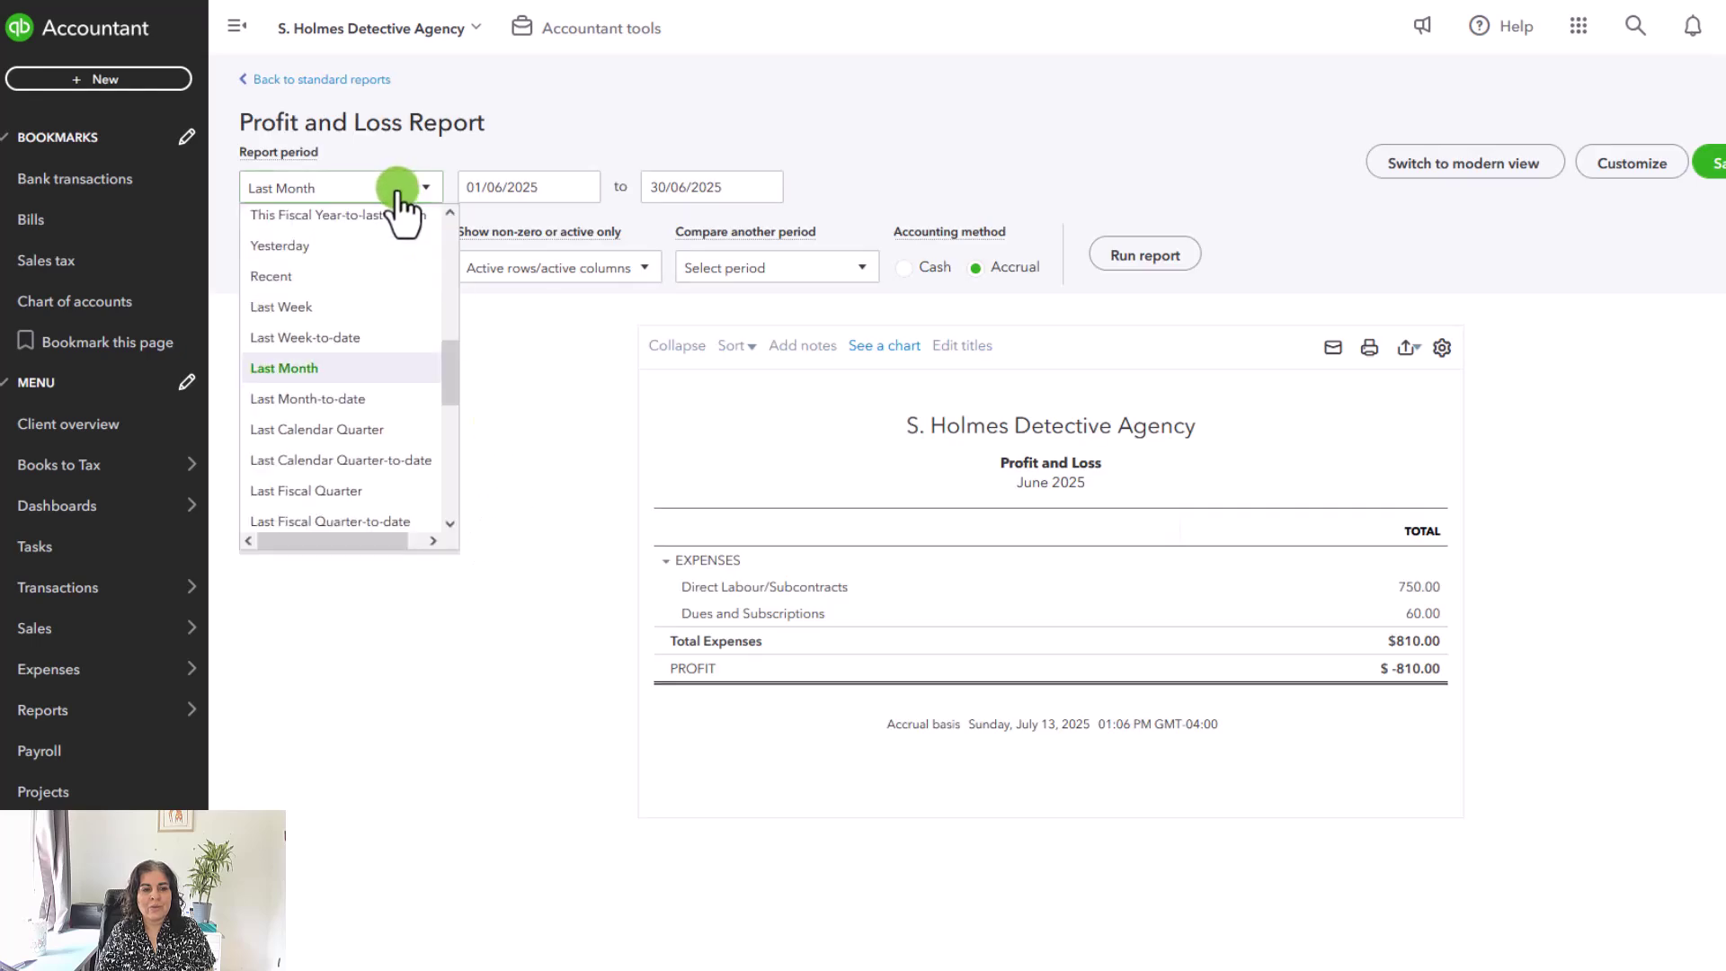
scroll(404, 286, "up", 5)
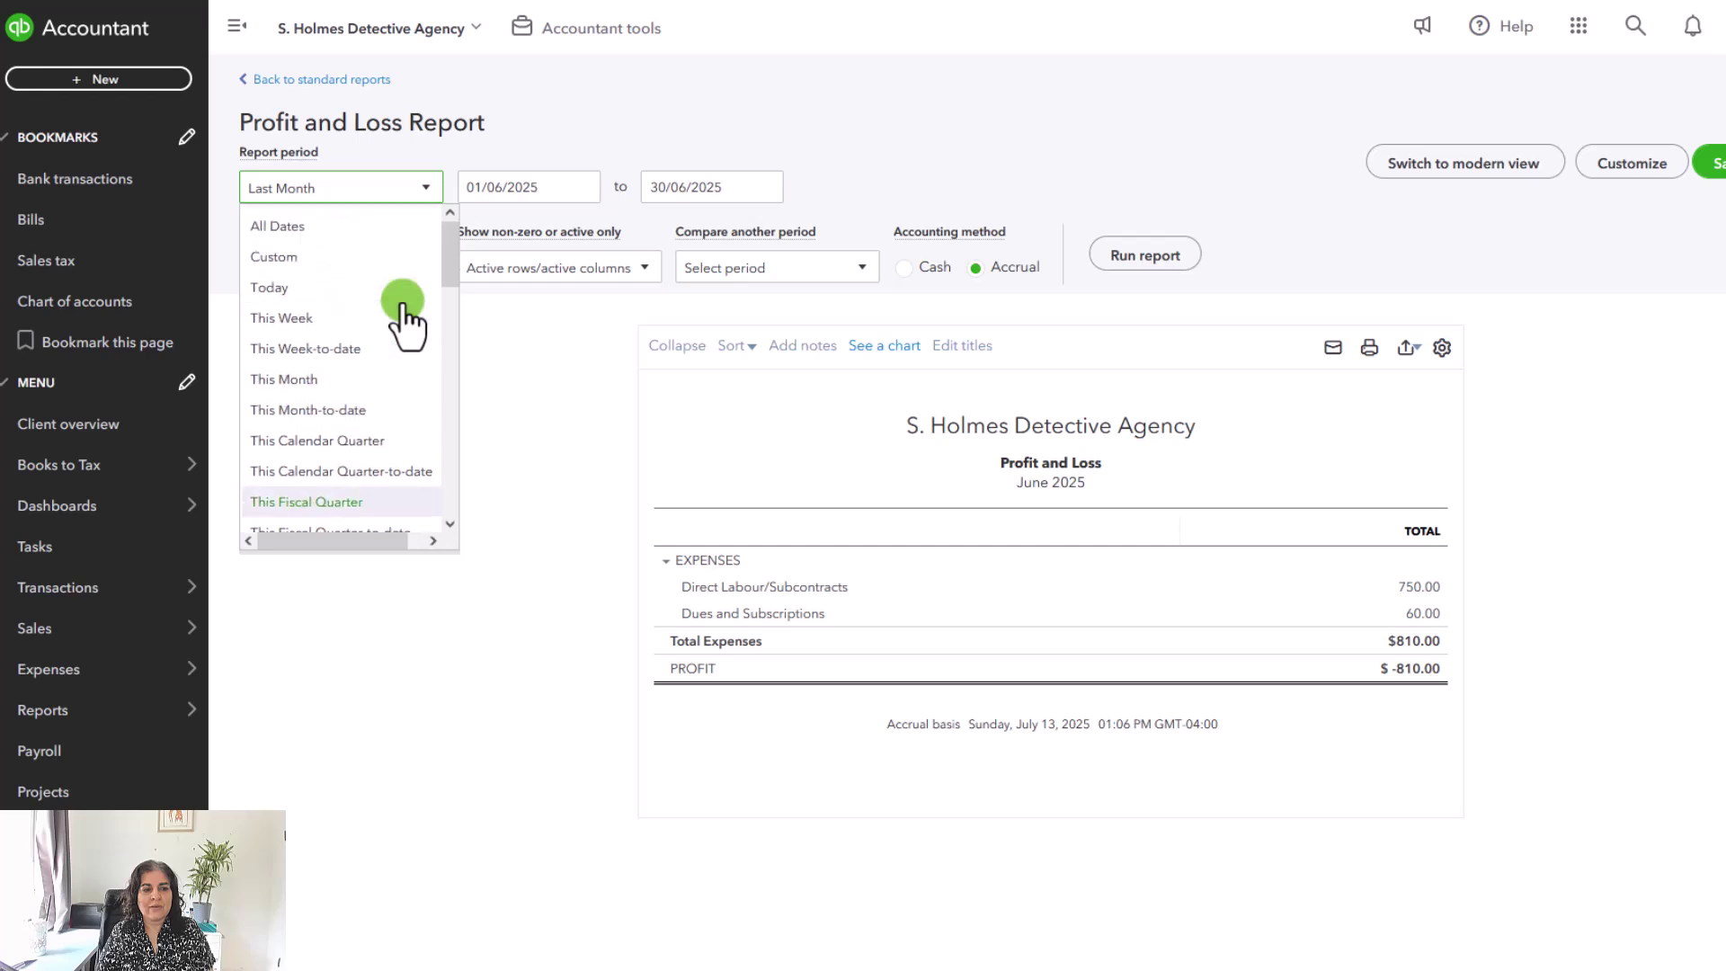
left_click(299, 381)
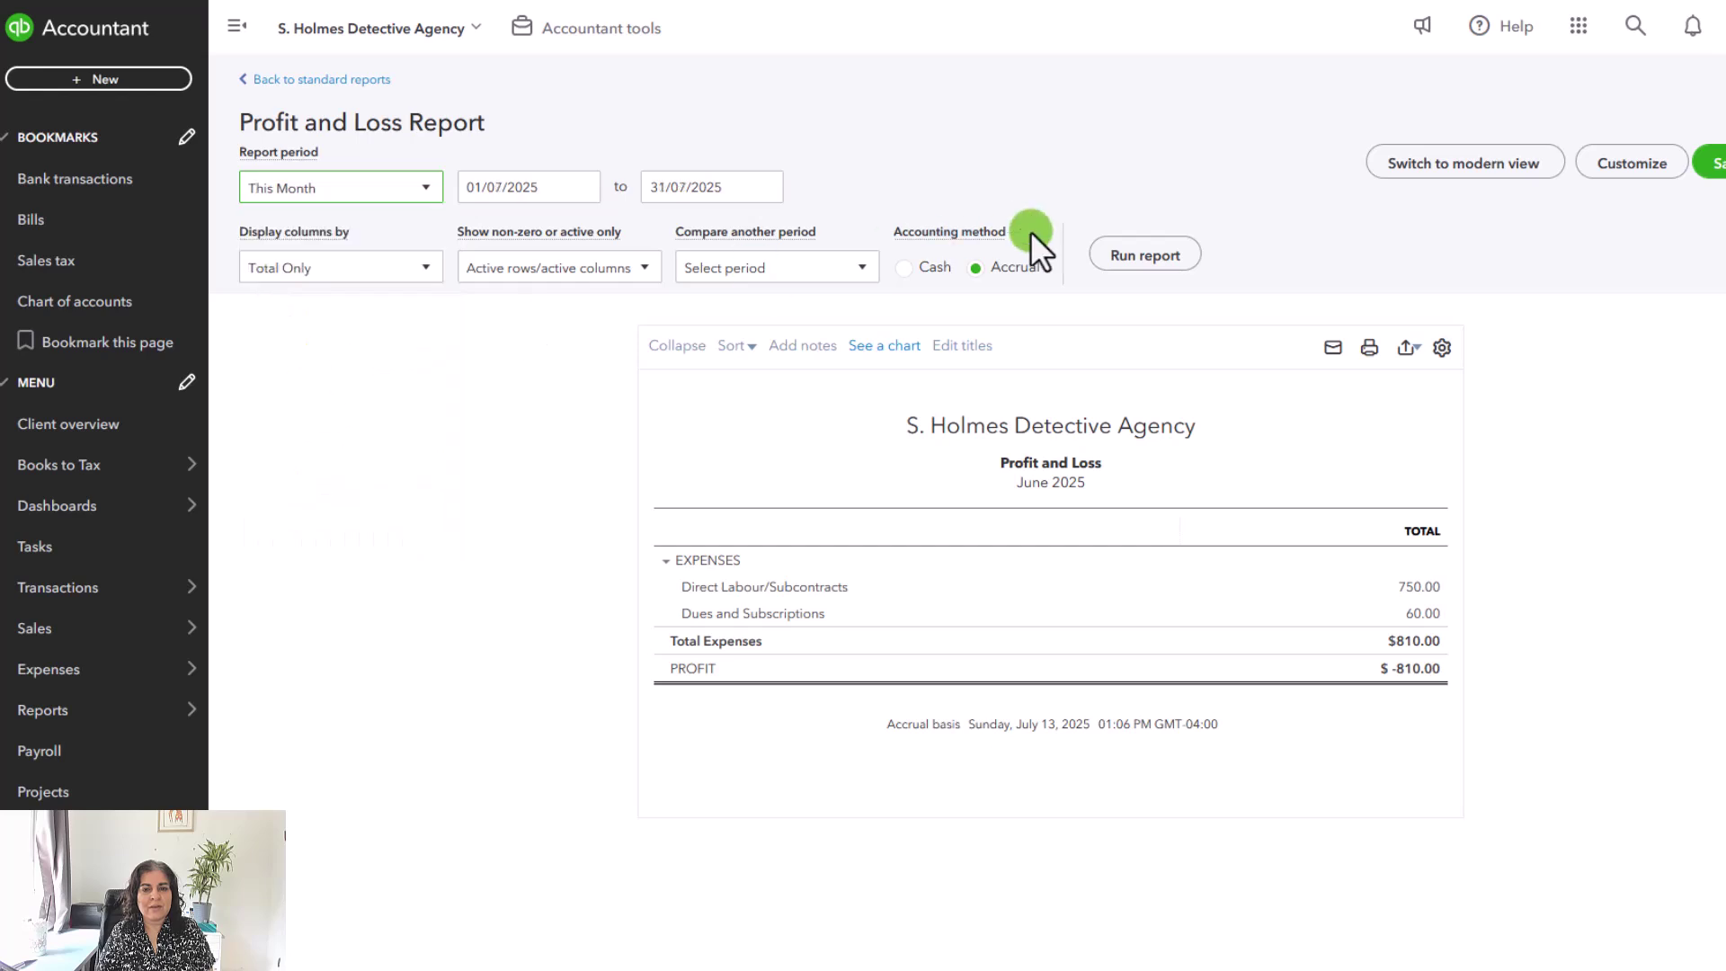
left_click(1119, 259)
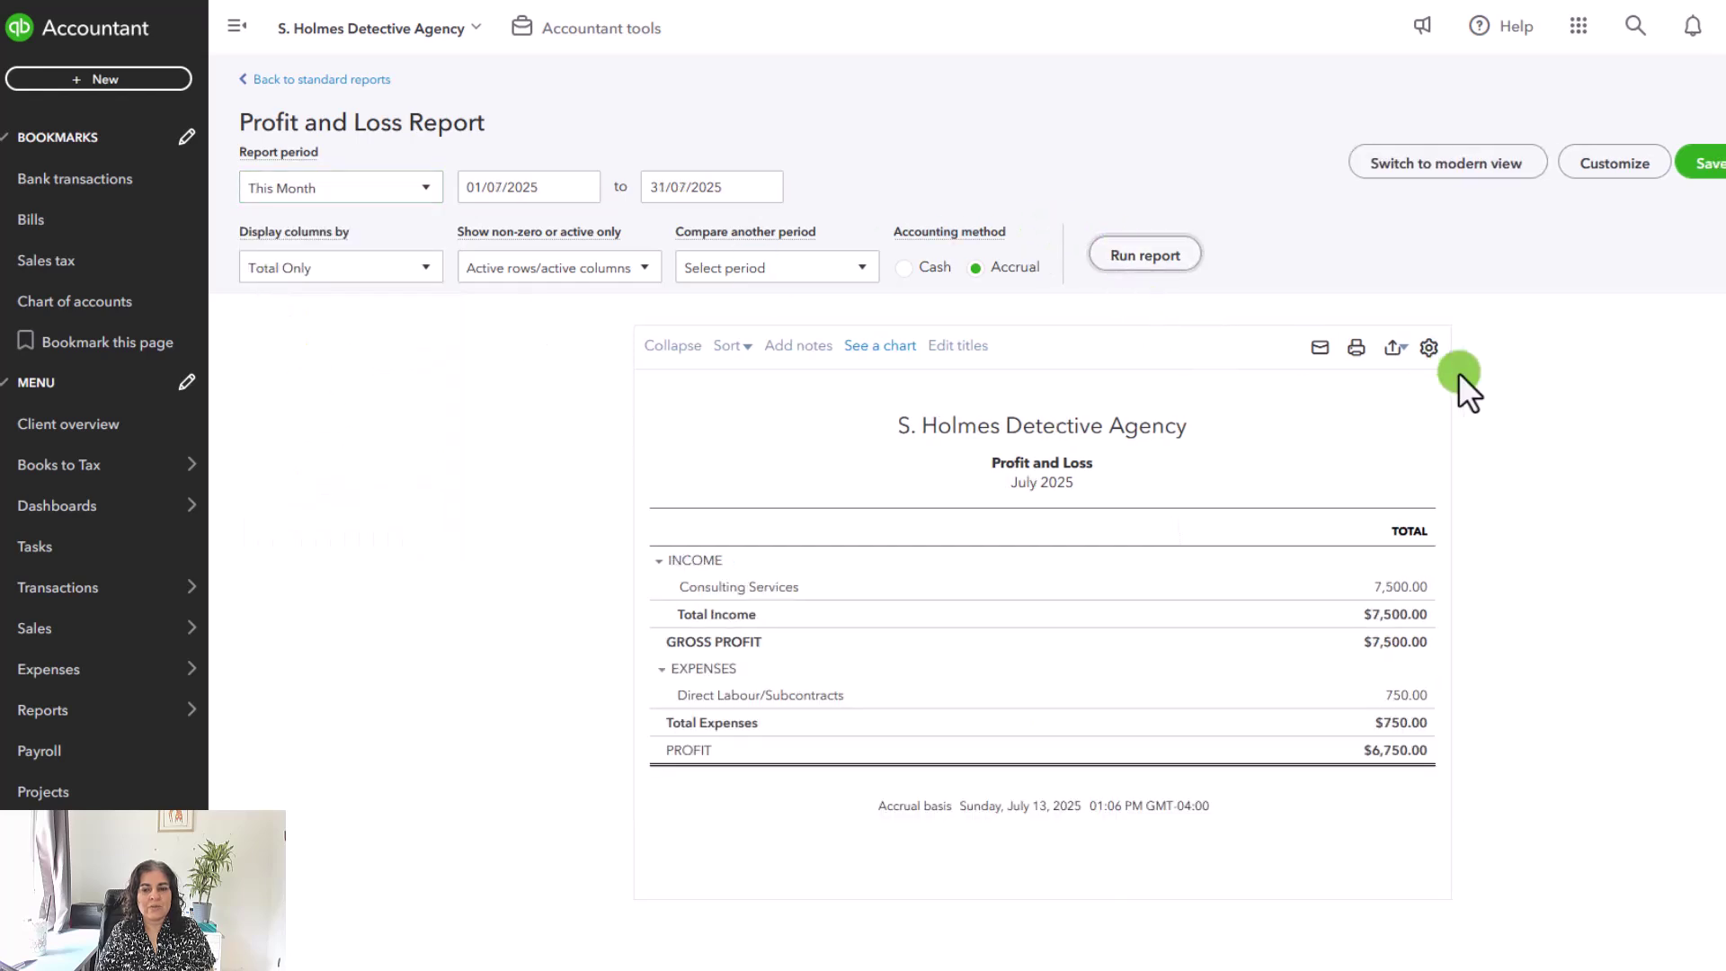
Step: Extend the end date to 31/08/2025 and rerun, showing Consulting 7,500 and 2,500
left_click(766, 187)
left_click(833, 239)
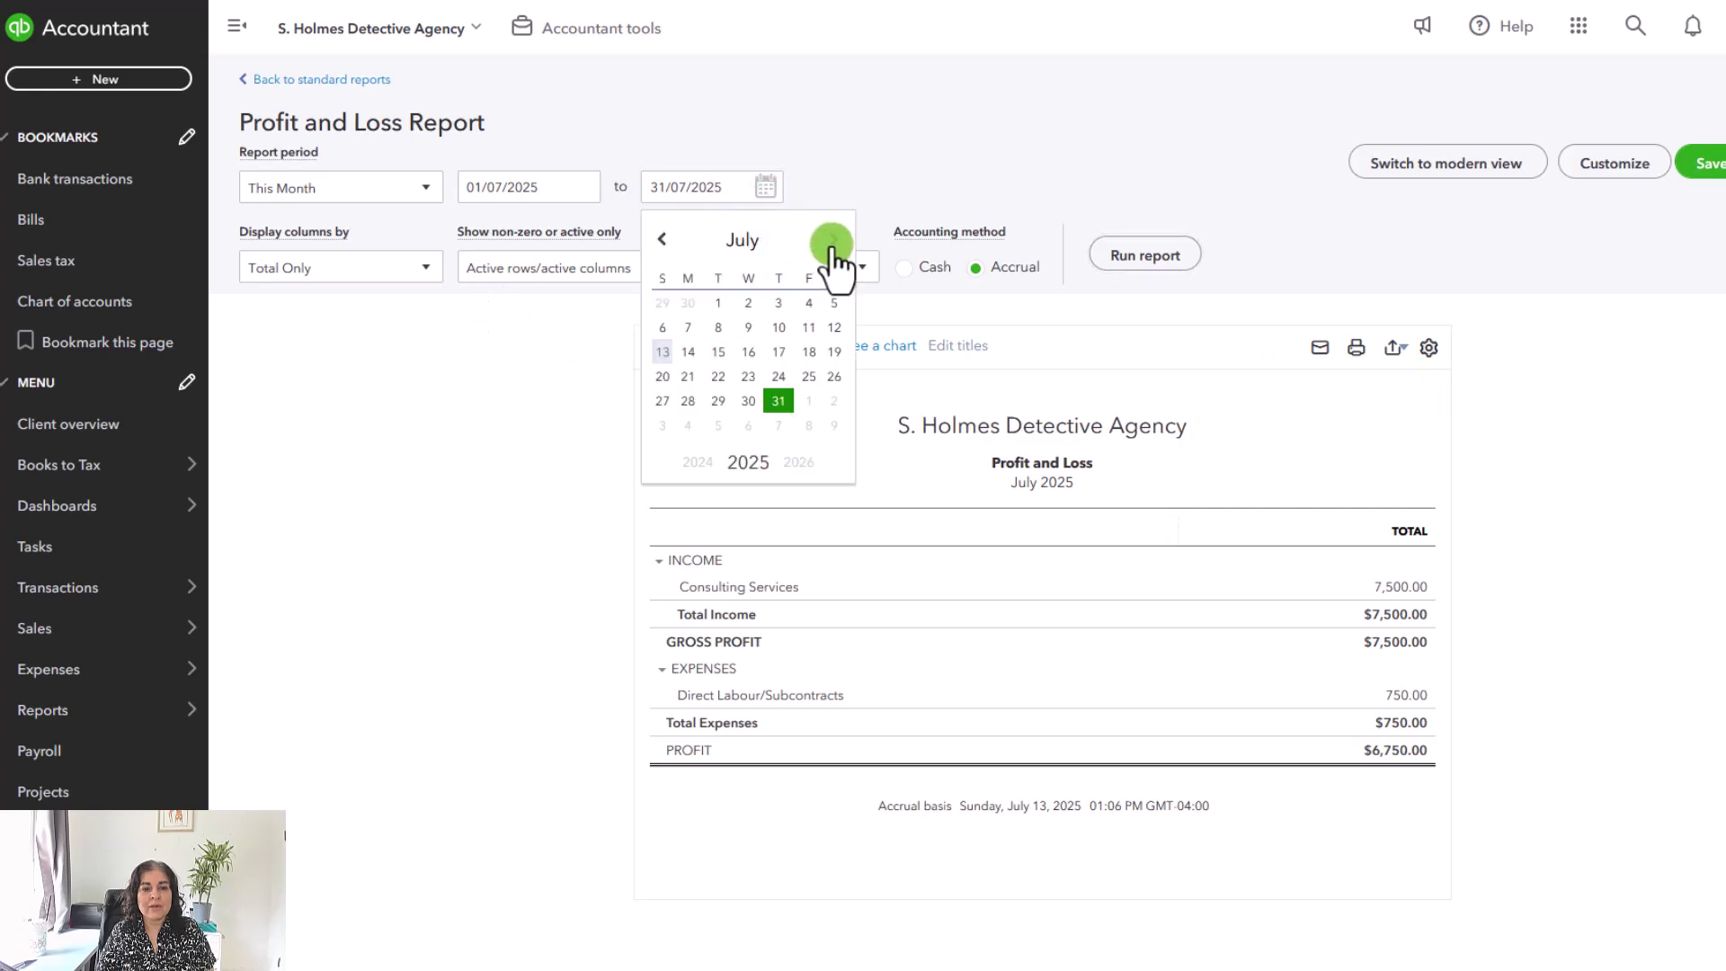
left_click(662, 425)
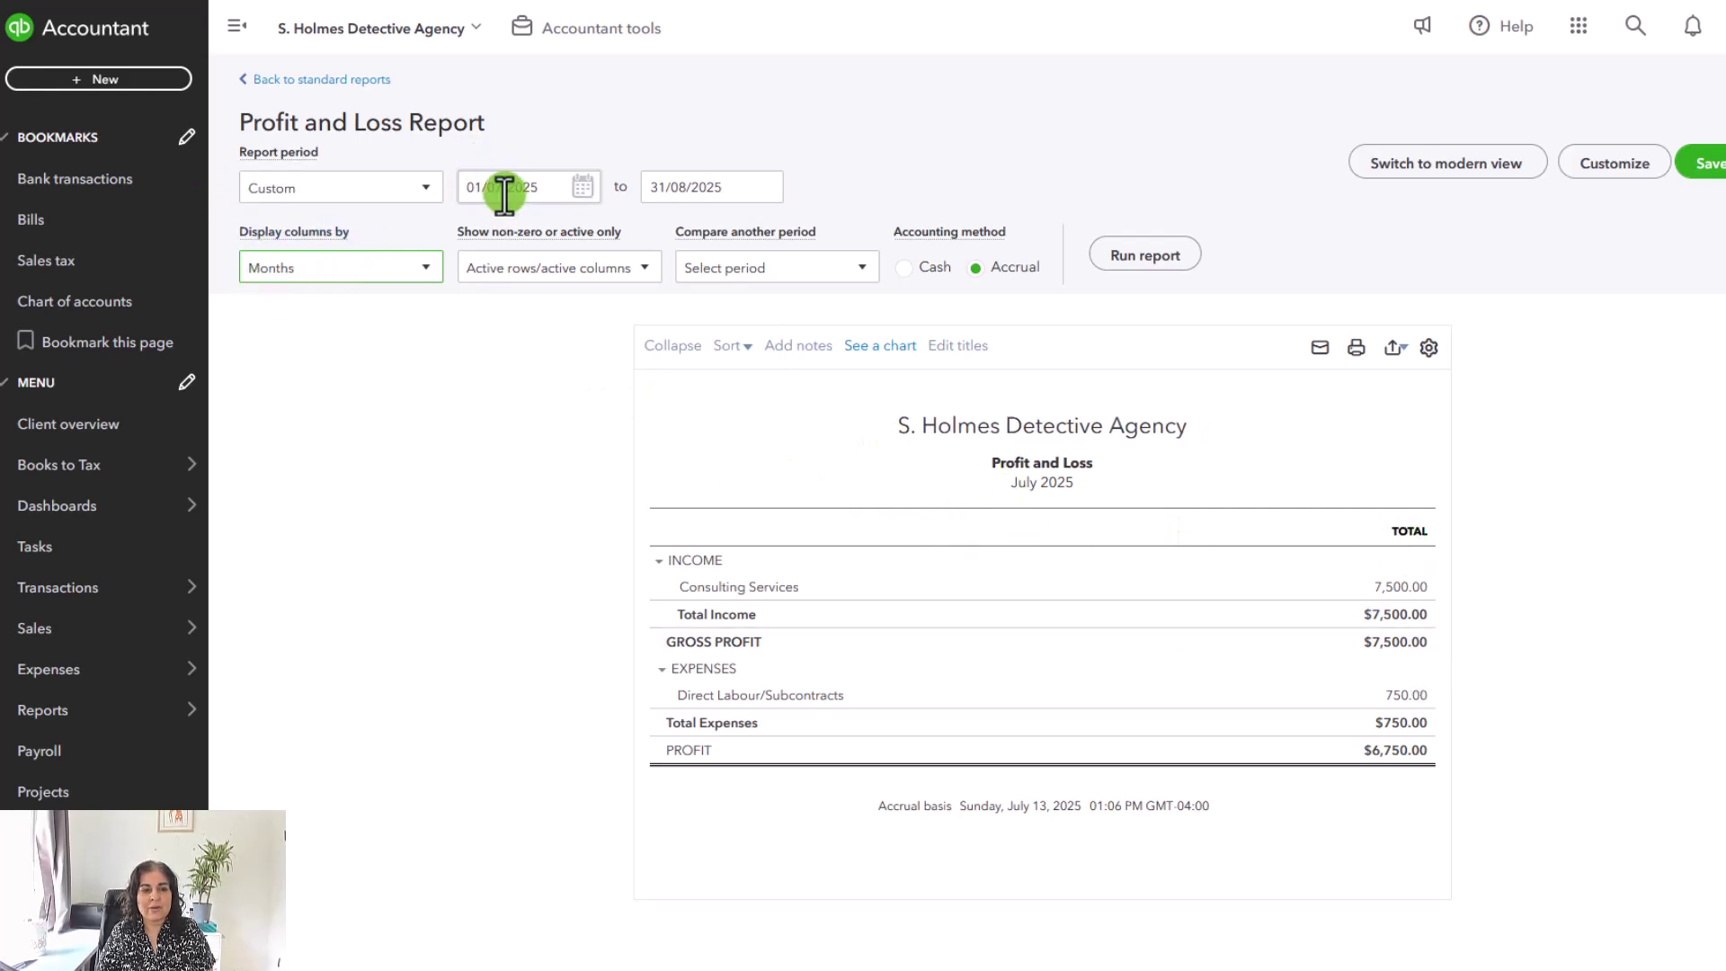
left_click(1140, 257)
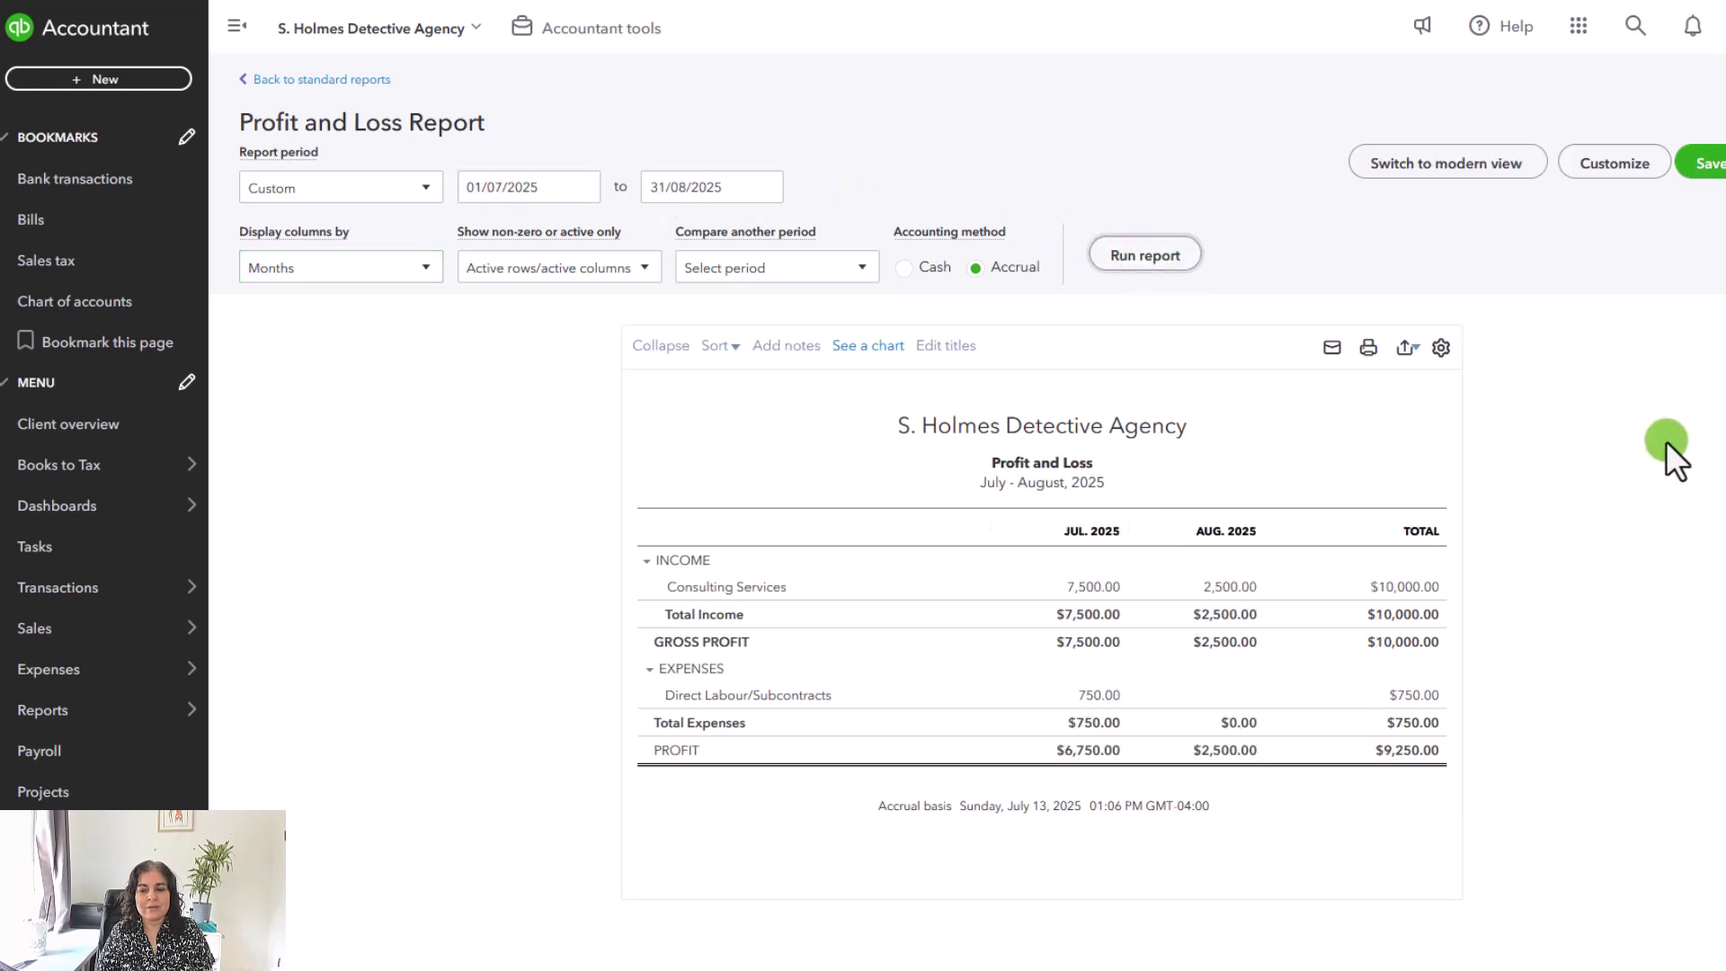
scroll(1573, 521, "down", 1)
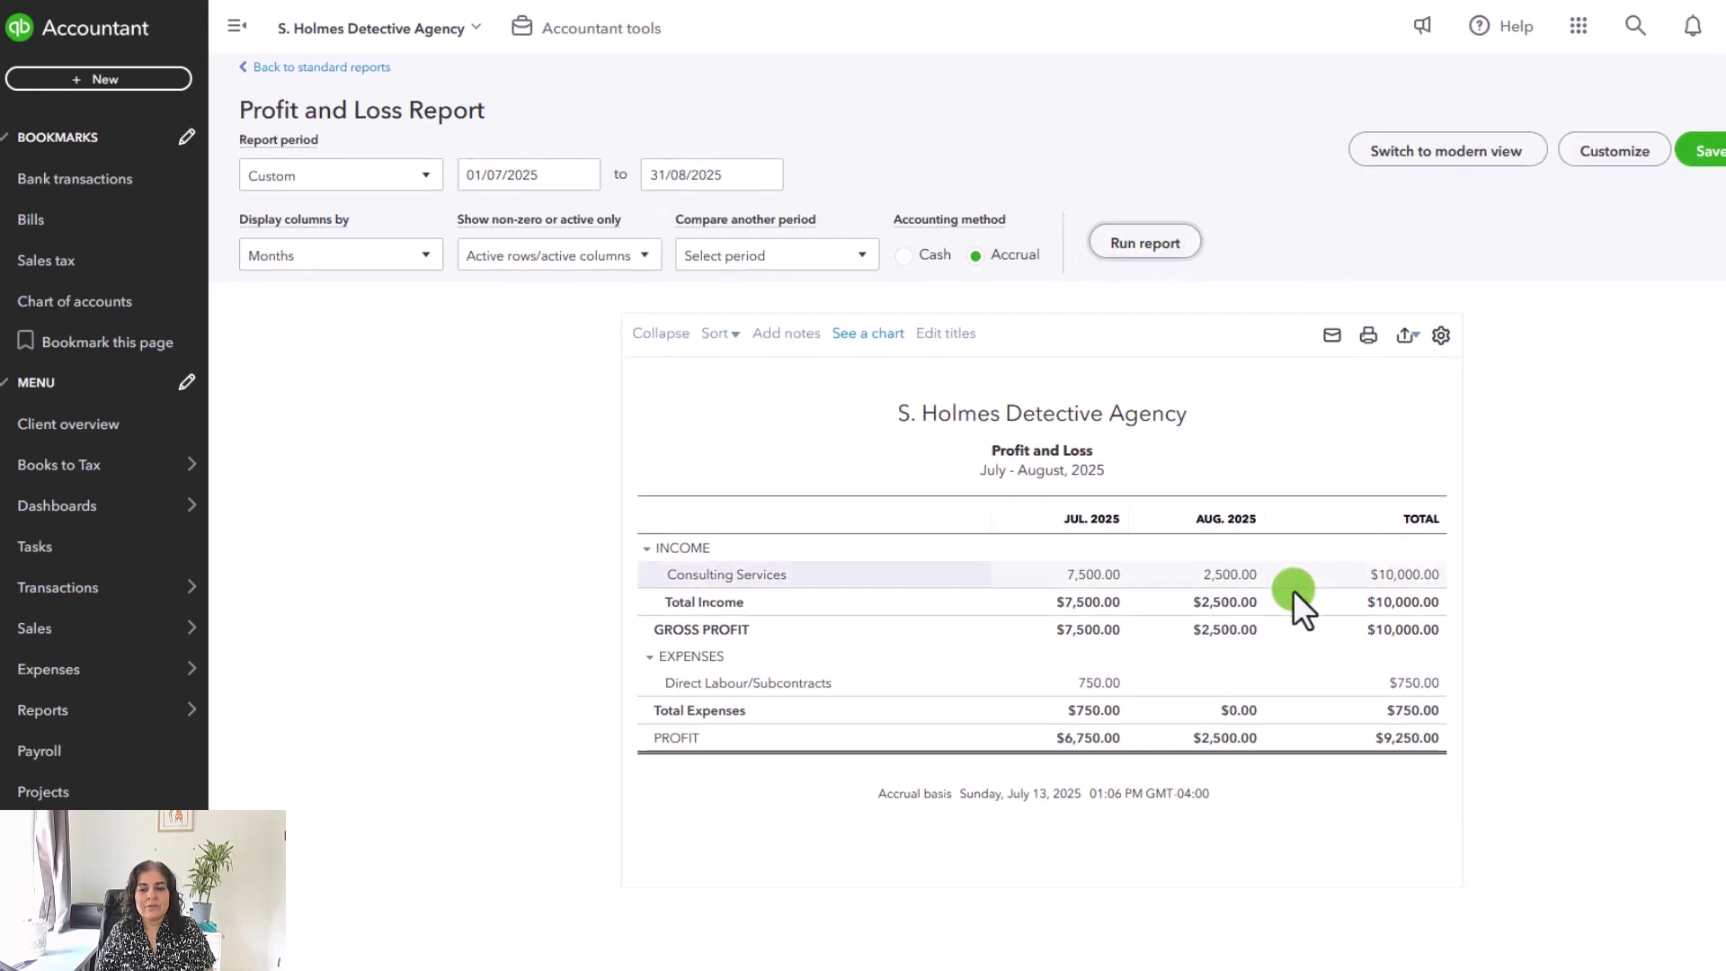
left_click(1234, 582)
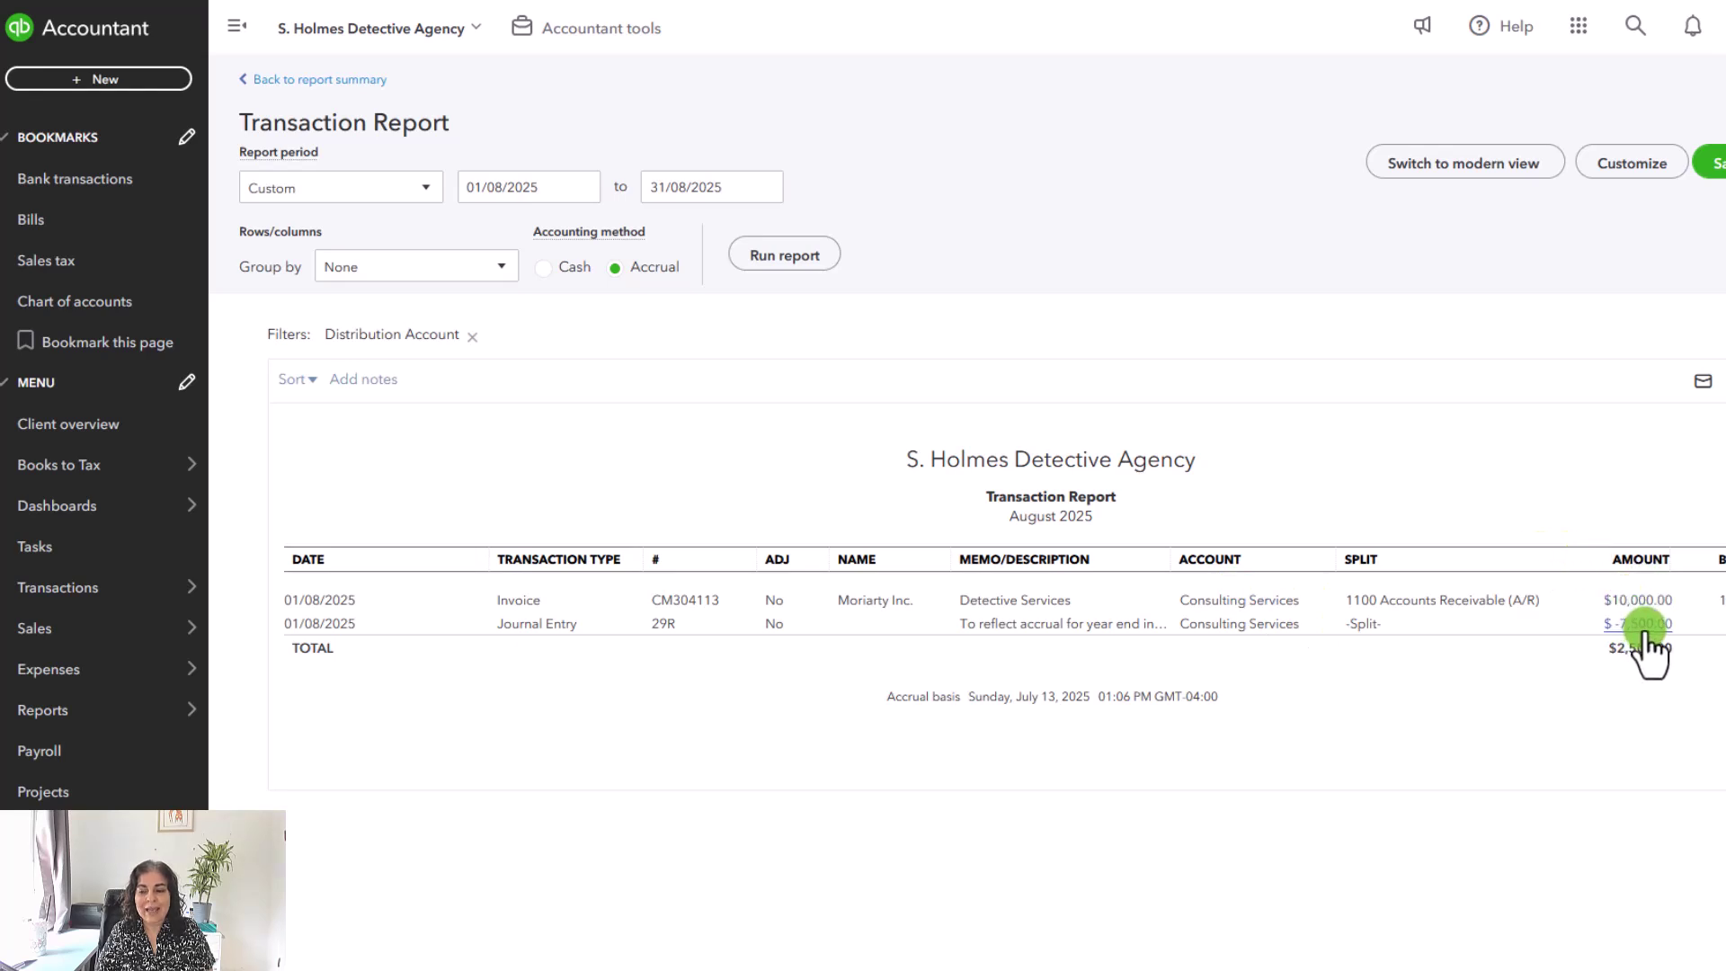
left_click(1644, 629)
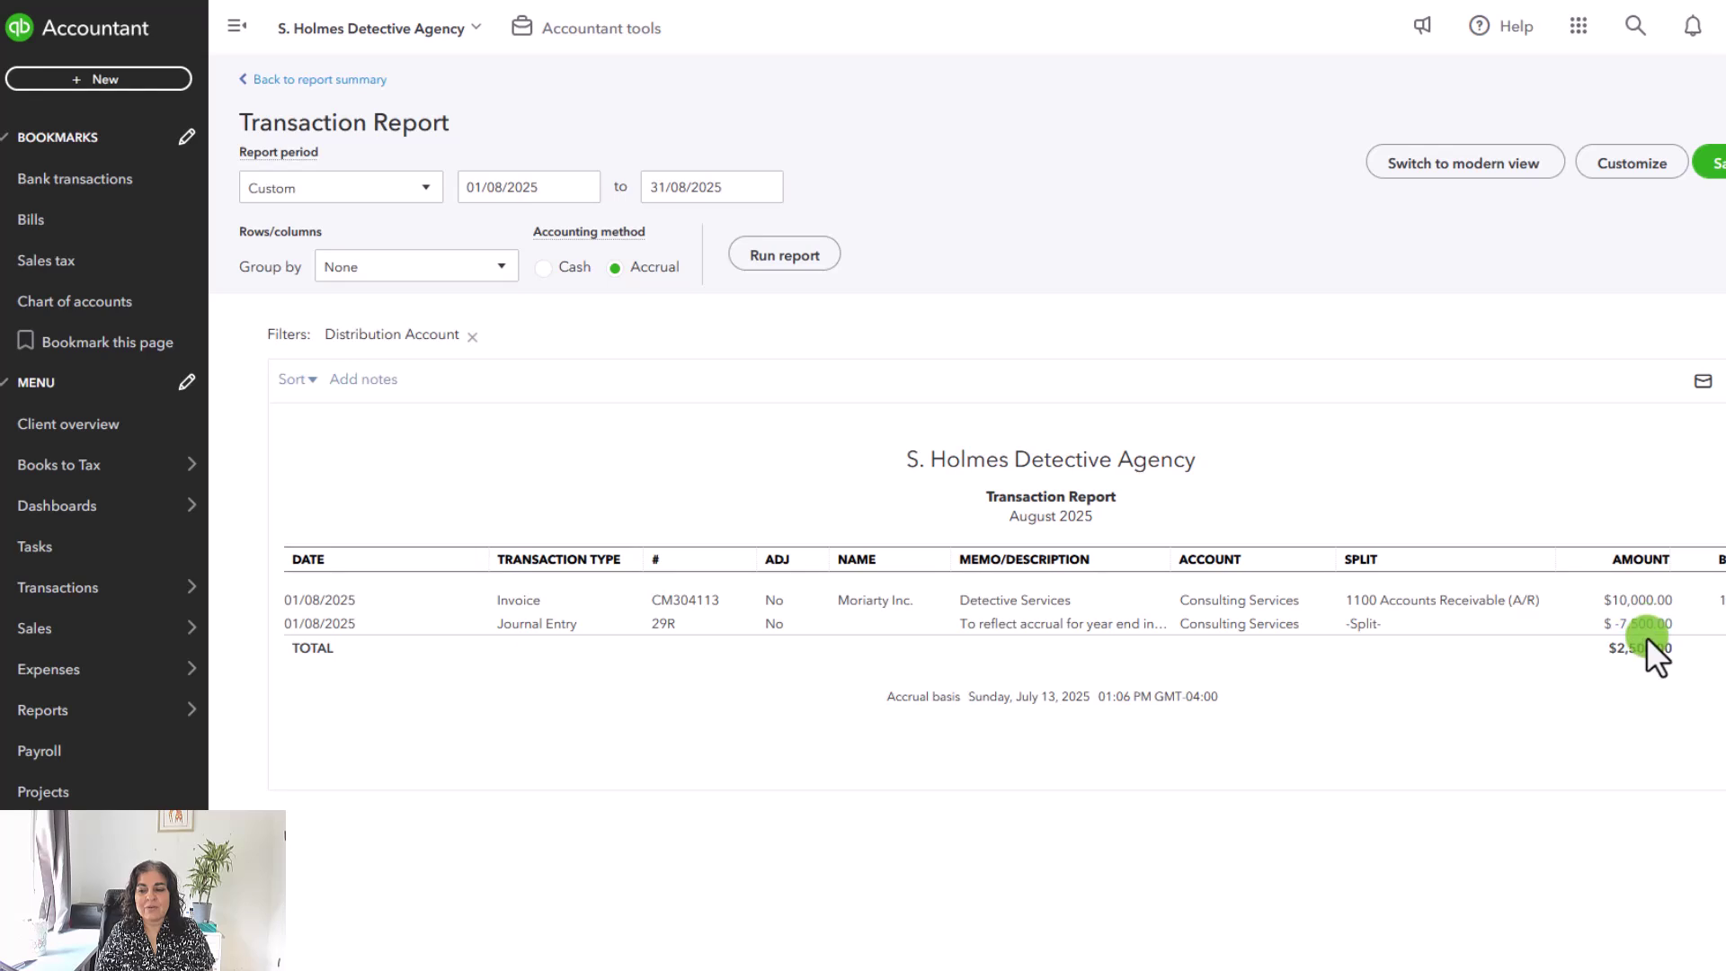
left_click(618, 343)
left_click(310, 81)
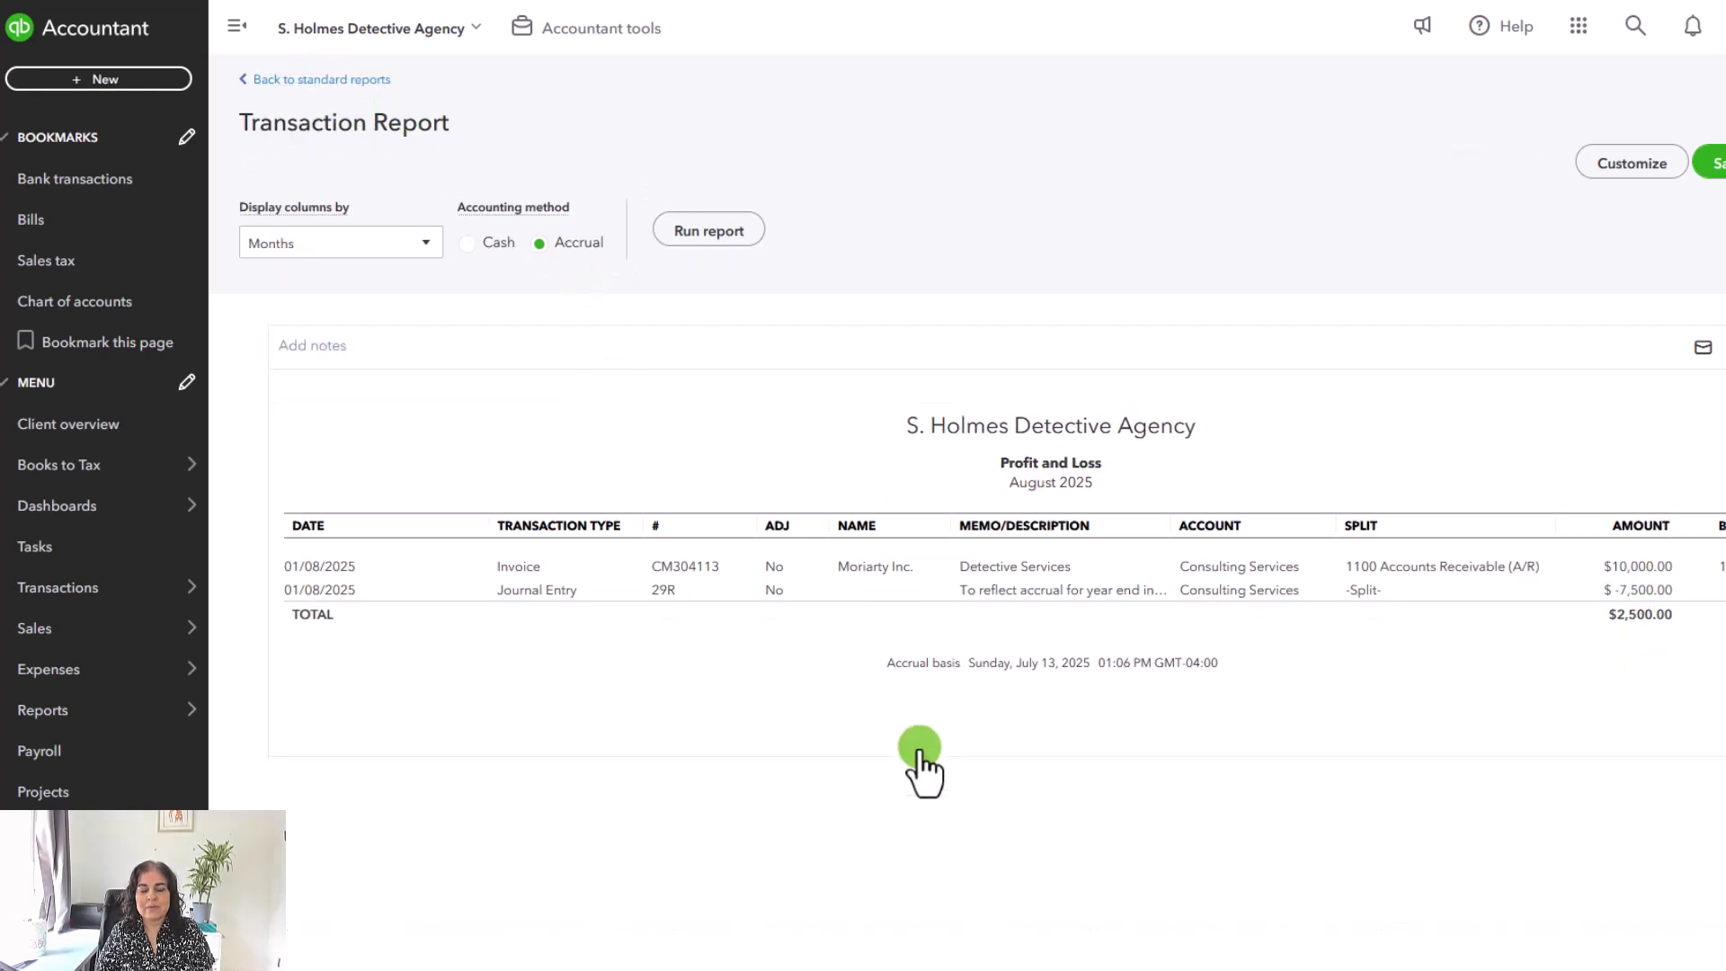